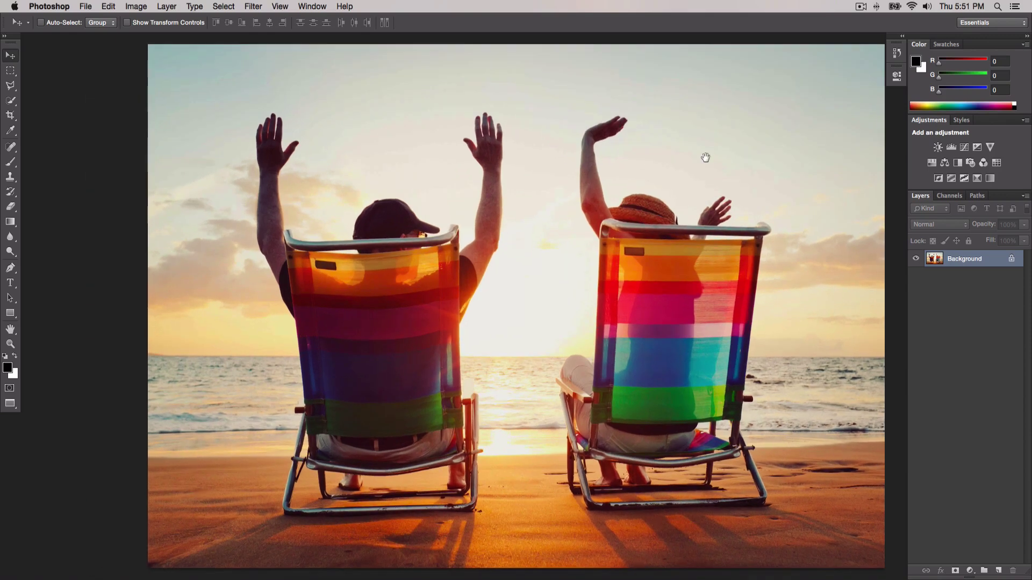
key("ctrl+plus")
left_click_drag(624, 140, 669, 142)
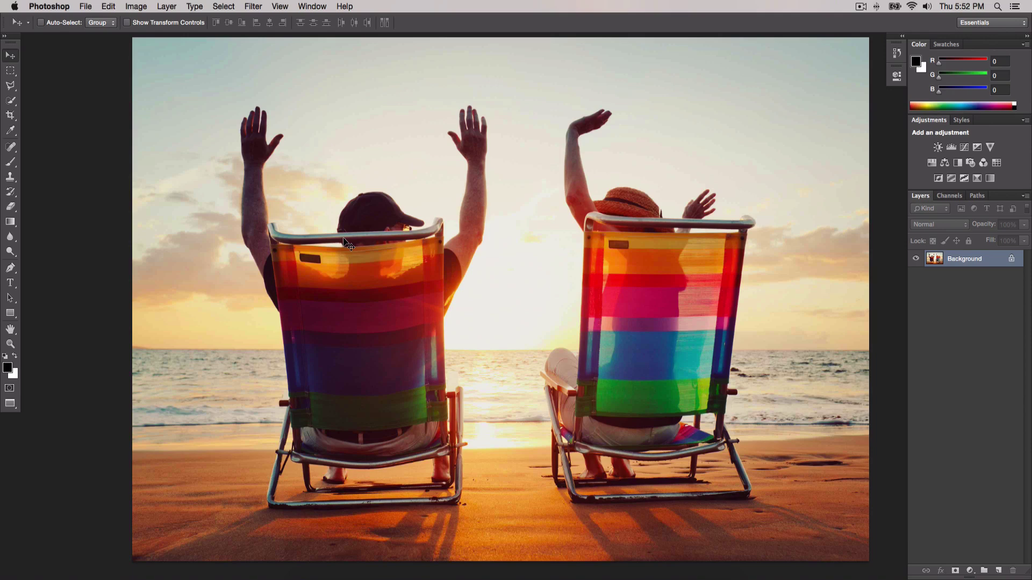
key("super+minus")
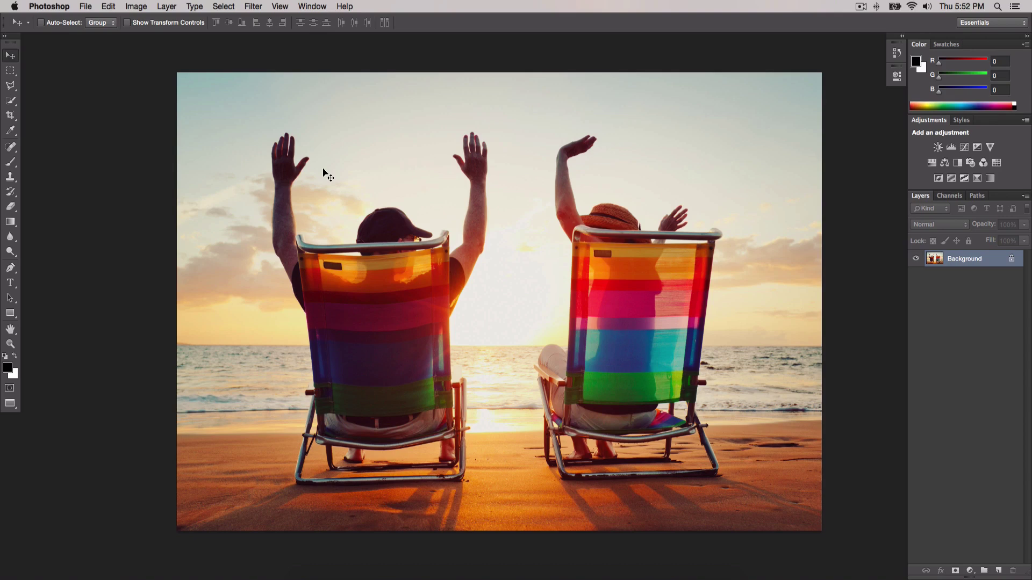
scroll(364, 159, "right", 1)
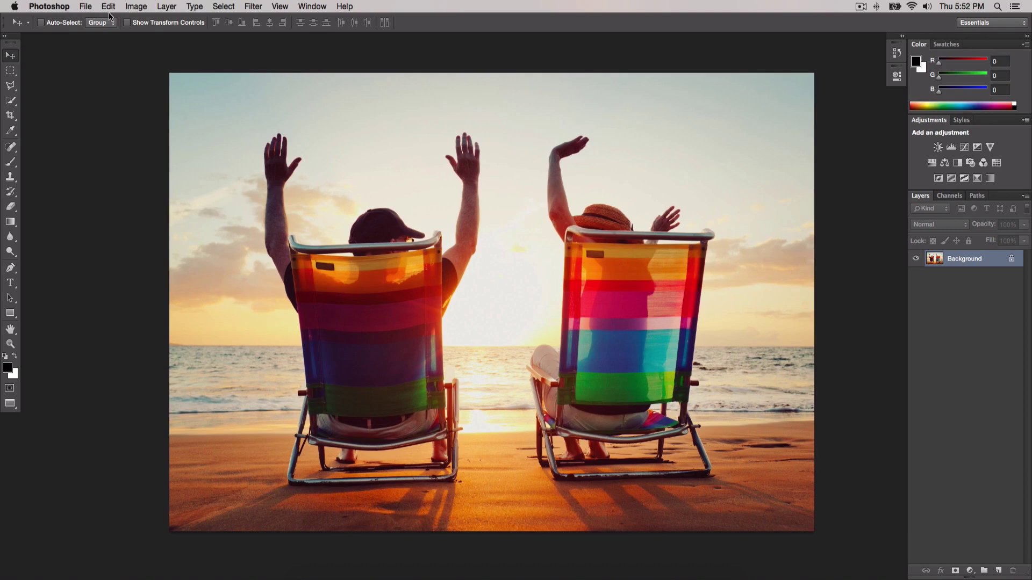
left_click(93, 8)
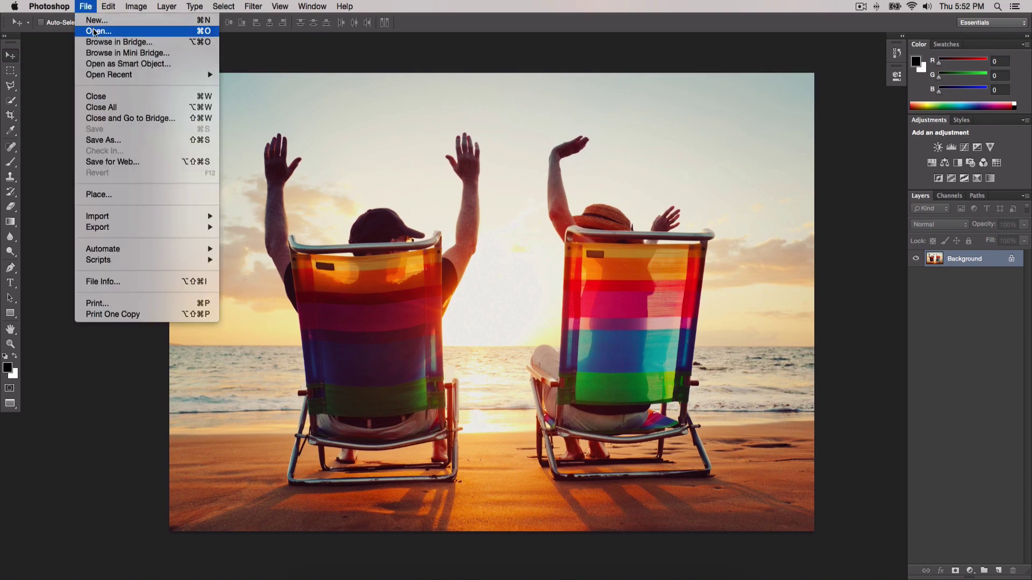
left_click(372, 101)
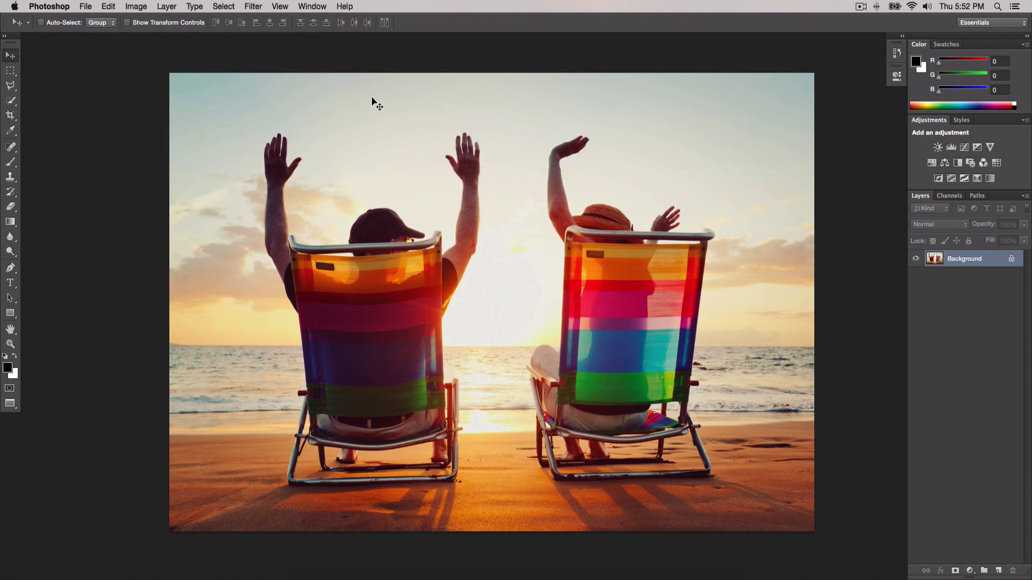
left_click_drag(391, 114, 390, 115)
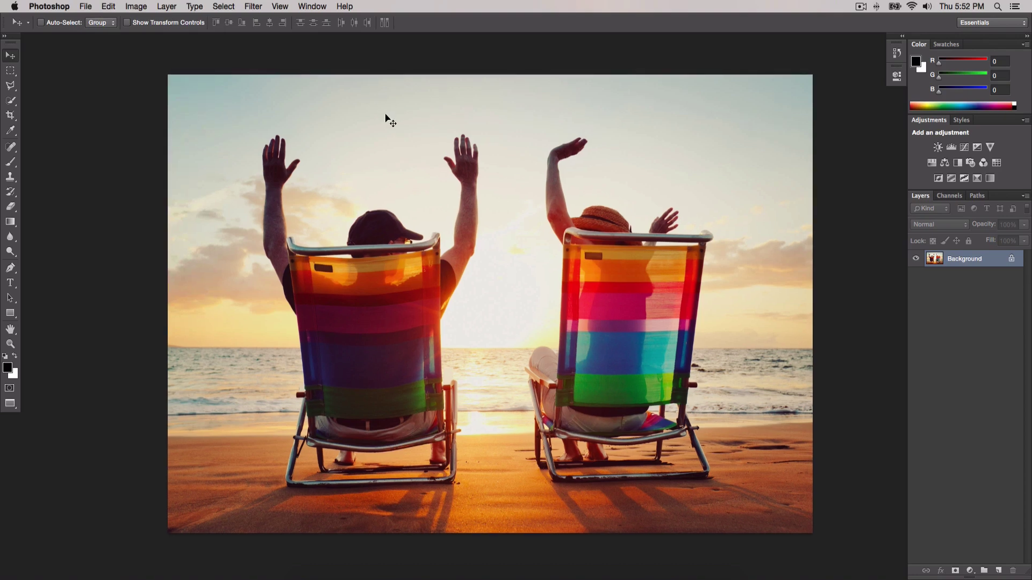
Step: Try to move the locked Background layer with the Move tool
left_click_drag(560, 156, 579, 259)
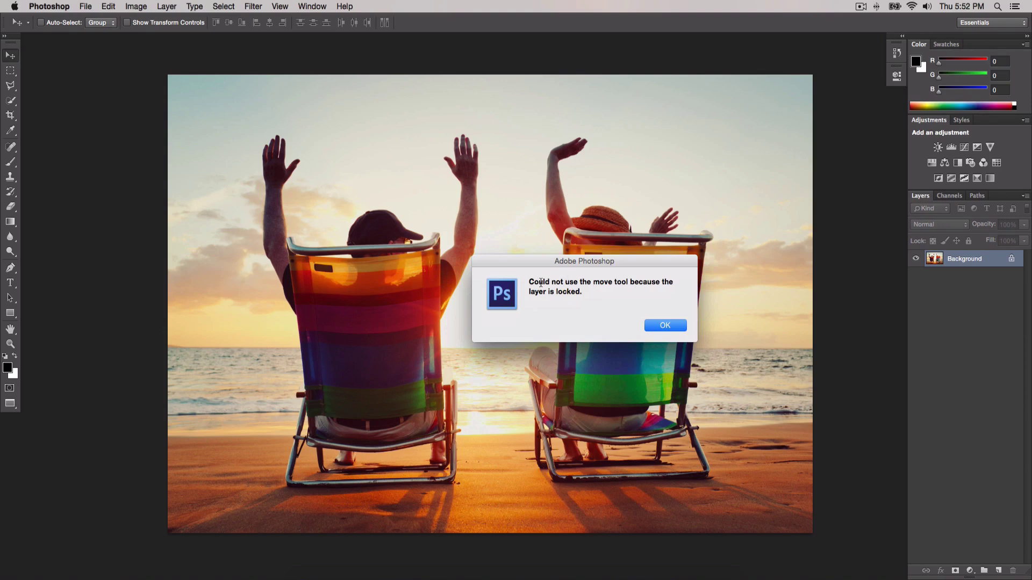
left_click_drag(575, 259, 584, 214)
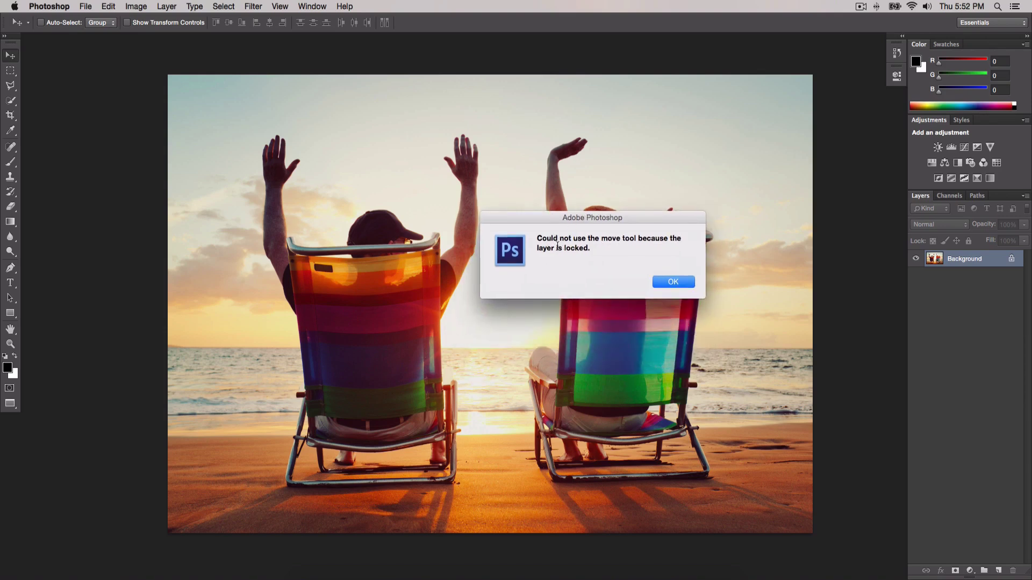
left_click(674, 282)
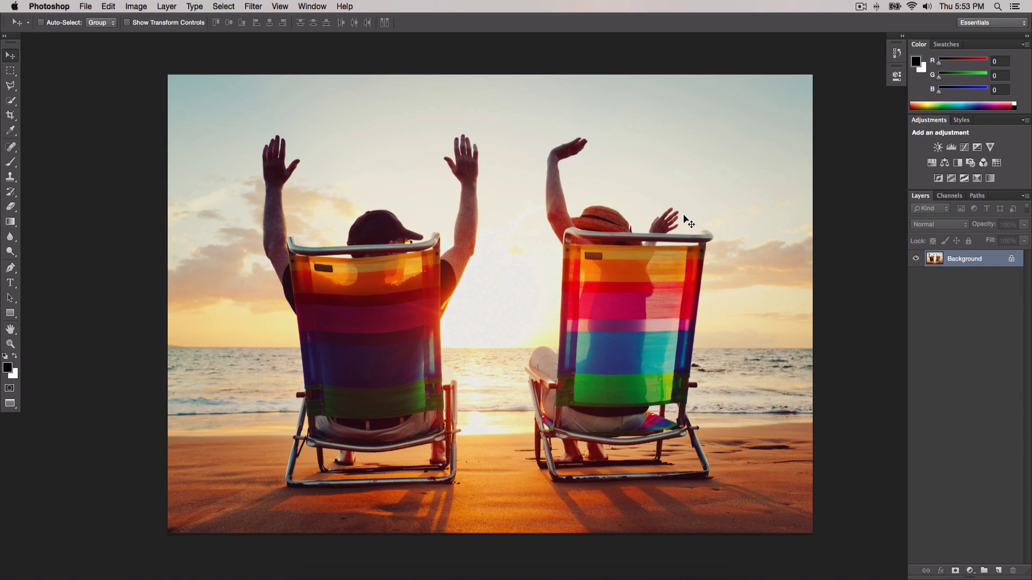
Step: Start converting the locked Background layer into a regular layer and name it Beach
double_click(993, 262)
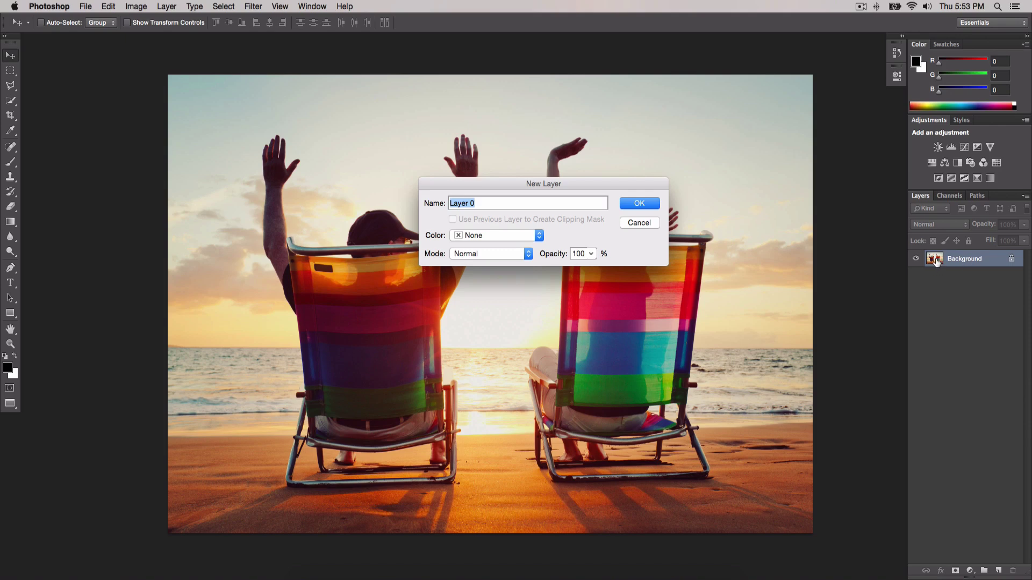
left_click(648, 226)
double_click(938, 261)
left_click_drag(554, 183, 705, 153)
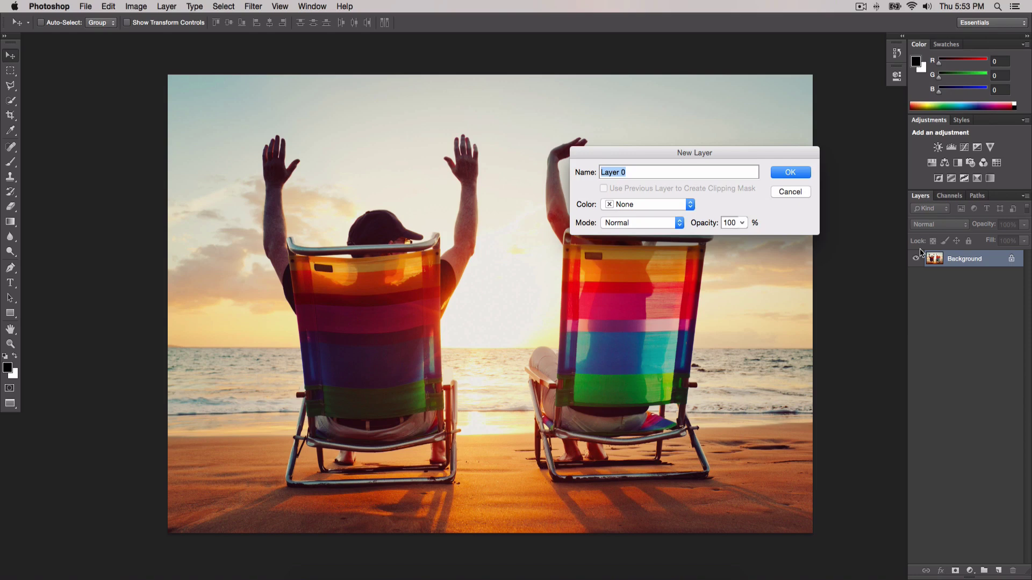
left_click_drag(774, 154, 706, 165)
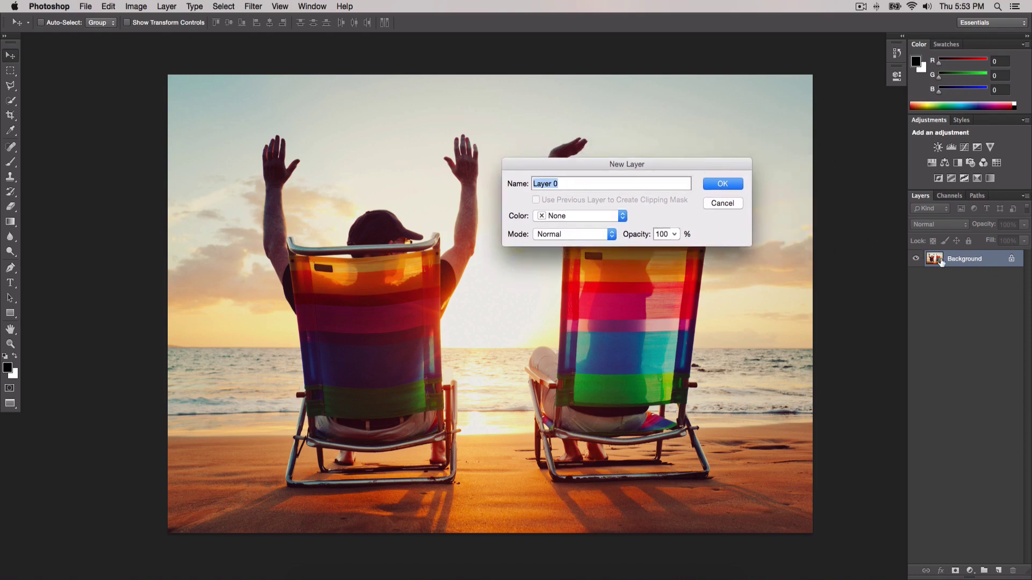
left_click_drag(679, 161, 602, 194)
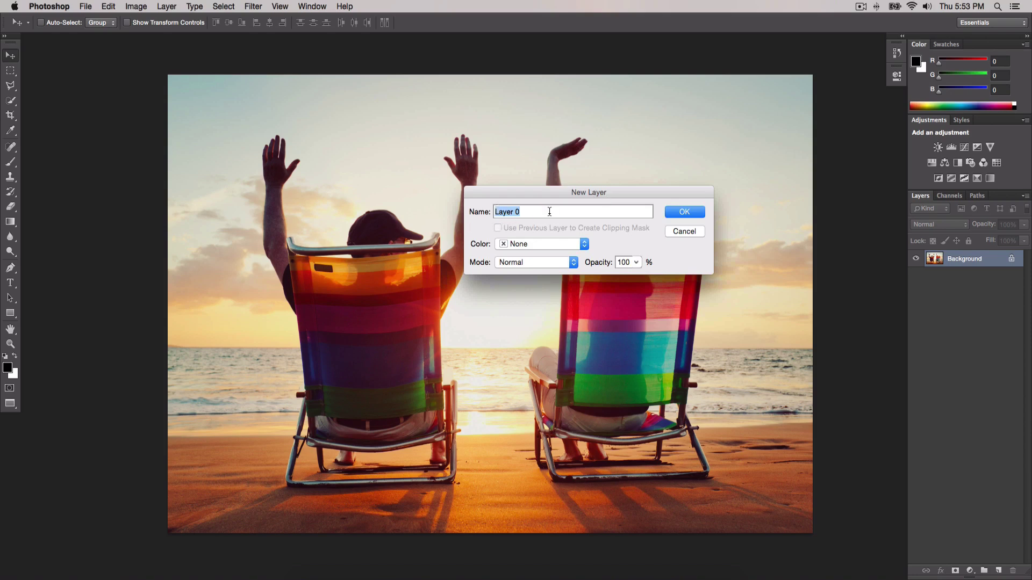
type("Beach")
left_click_drag(557, 196, 560, 190)
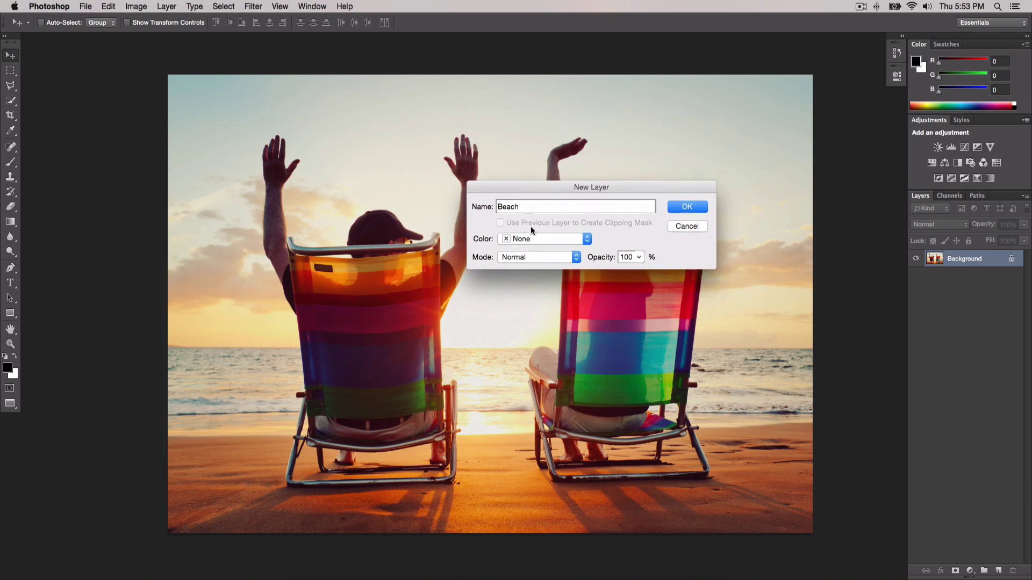
Step: Look at the colour and mode options, keep None and Normal, and create the Beach layer
left_click(516, 239)
left_click(580, 238)
left_click(580, 237)
left_click(582, 240)
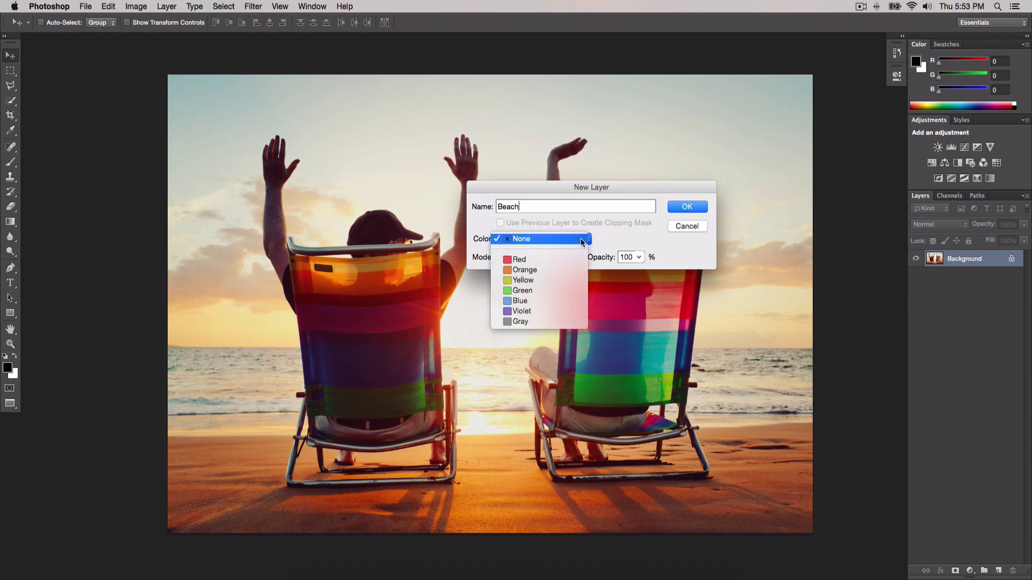
left_click(585, 240)
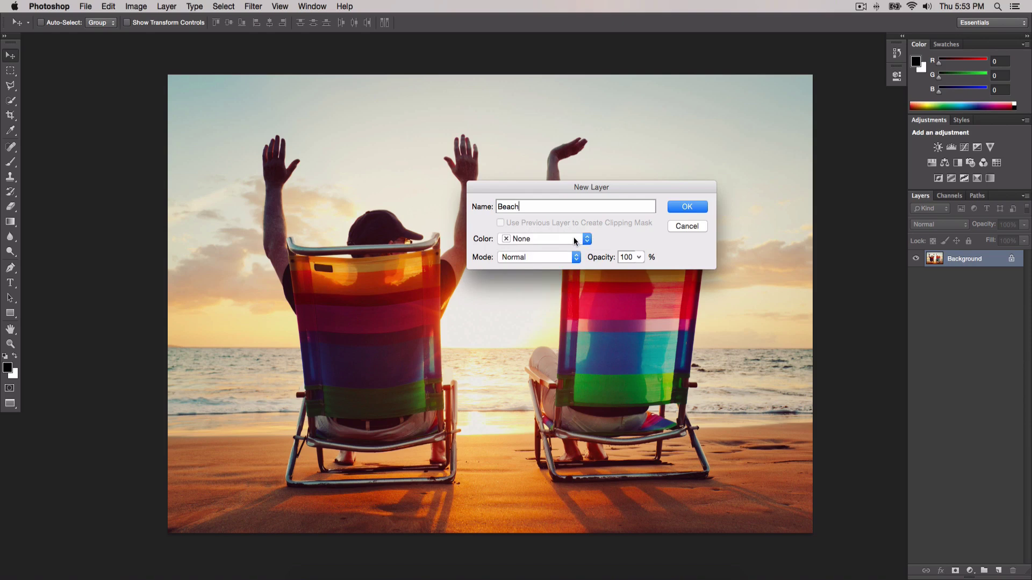
left_click(537, 257)
left_click(650, 234)
left_click(687, 208)
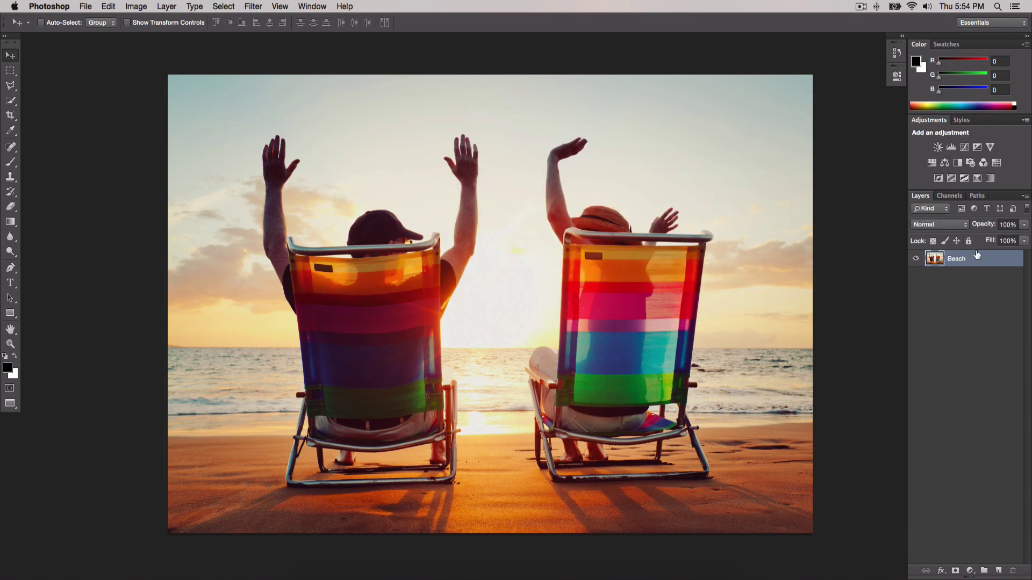
Step: Move the unlocked Beach layer around the canvas as a test and revert the document
left_click_drag(541, 258, 539, 280)
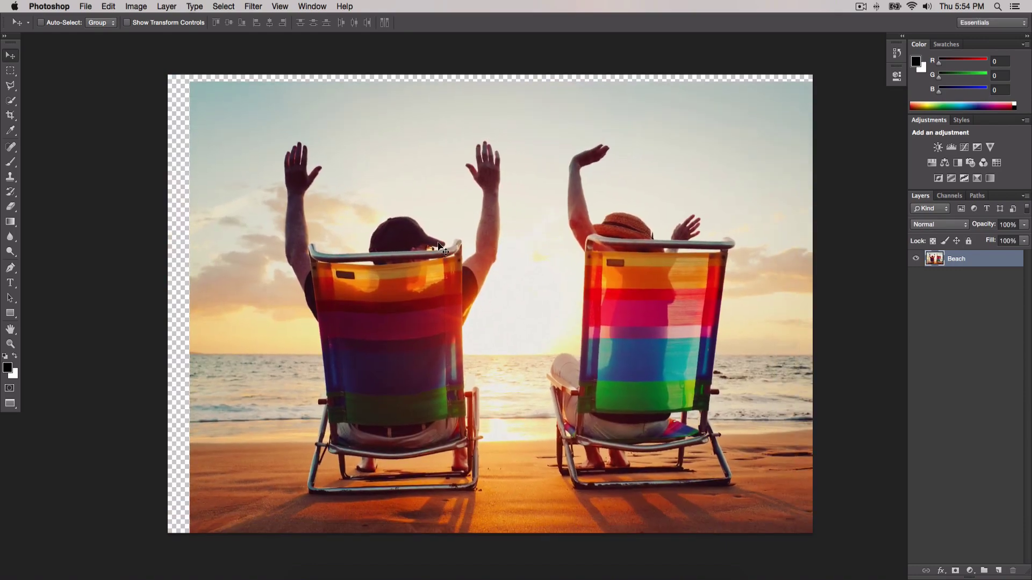
left_click_drag(396, 181, 376, 174)
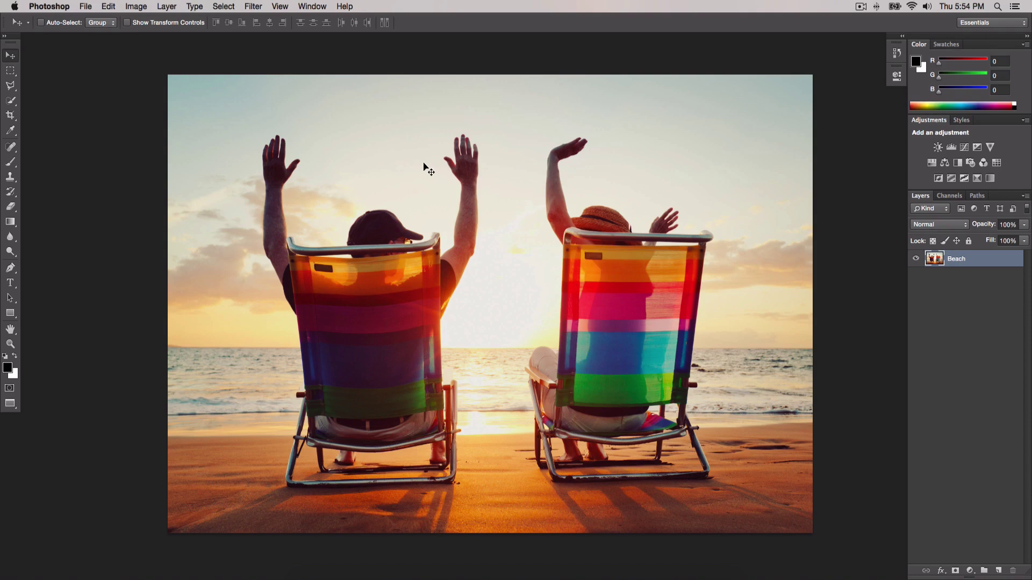
mouse_move(594, 211)
left_mouse_down()
mouse_move(561, 218)
mouse_move(605, 223)
left_mouse_up()
key("F12")
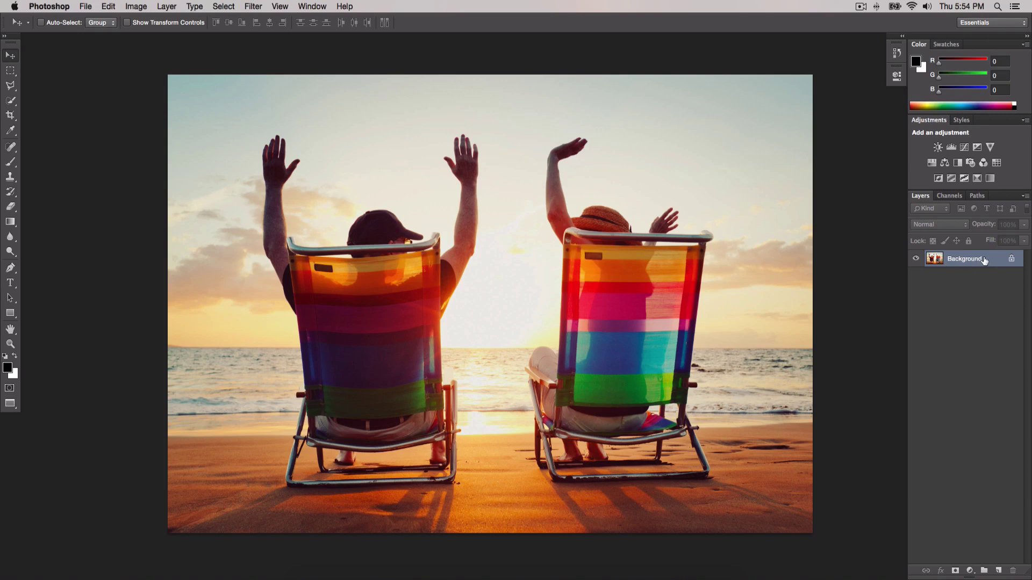
Step: Duplicate the Background layer, toggle the copy's visibility, and move the copy across the canvas
left_click_drag(999, 261, 999, 570)
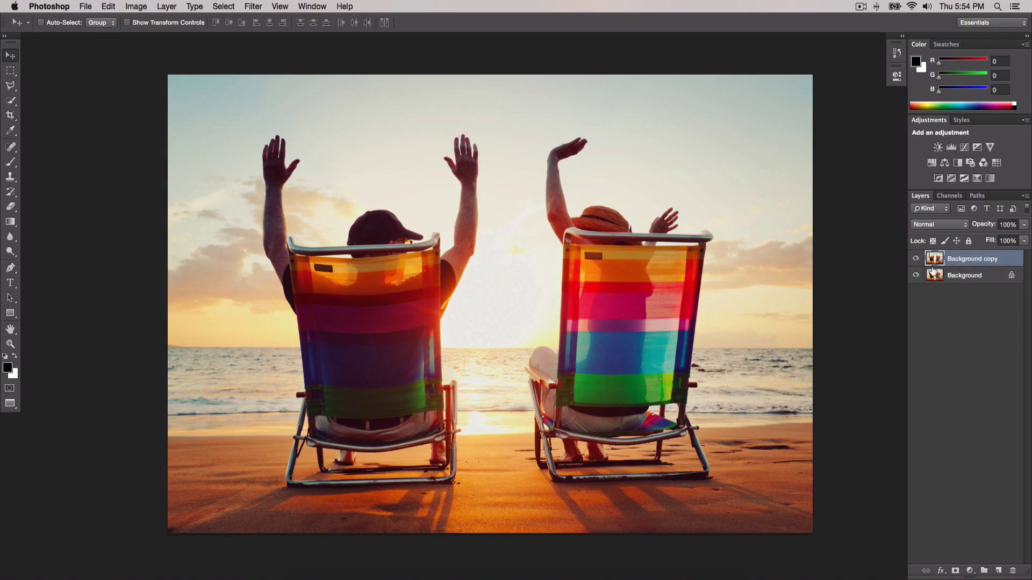
left_click(914, 259)
left_click(914, 260)
left_click_drag(488, 175, 558, 254)
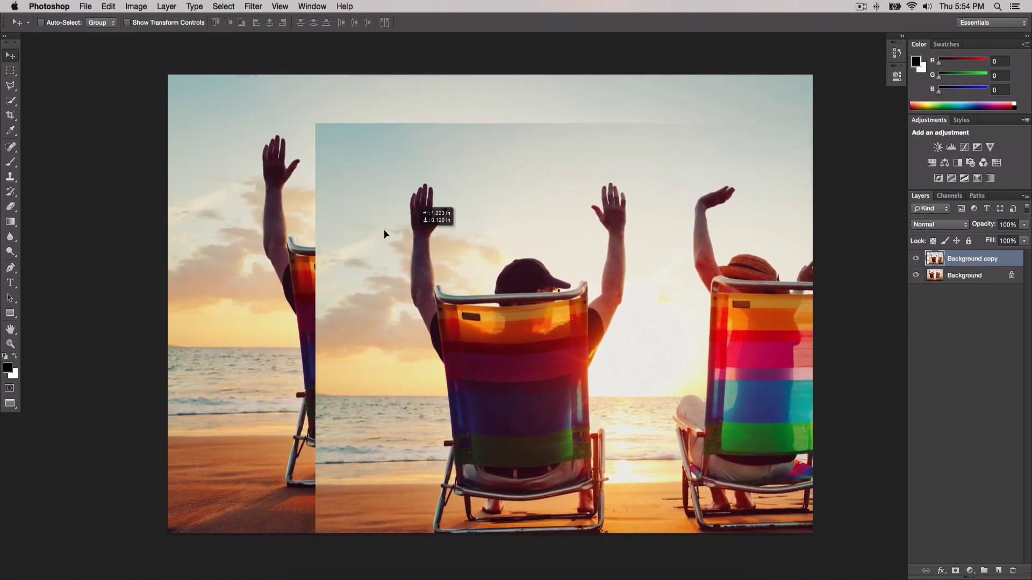
left_click_drag(387, 236, 156, 213)
Step: Delete the original locked Background layer and move the remaining copy back to cover the canvas
left_click(979, 275)
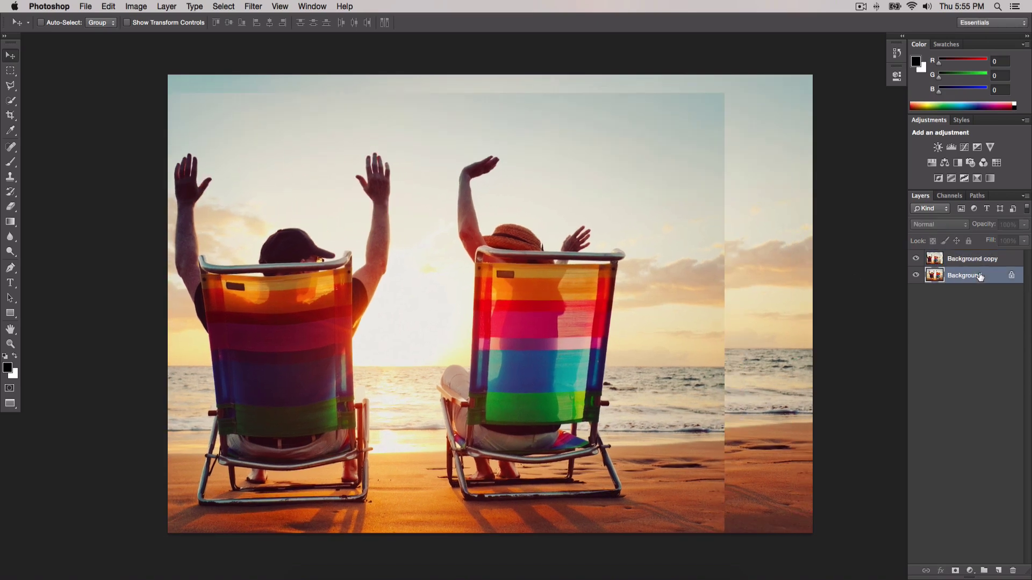
key("Delete")
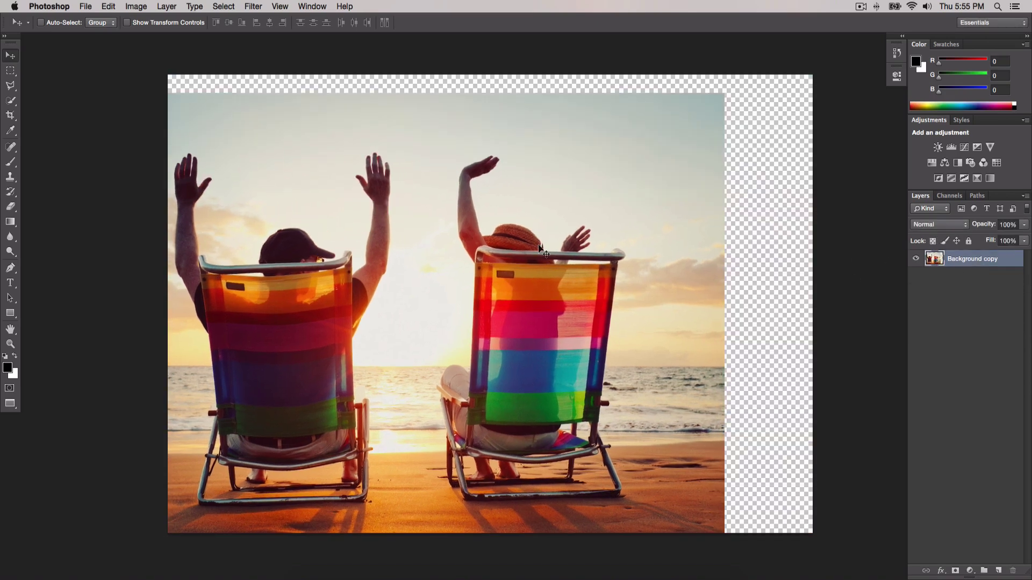
left_click_drag(516, 249, 590, 225)
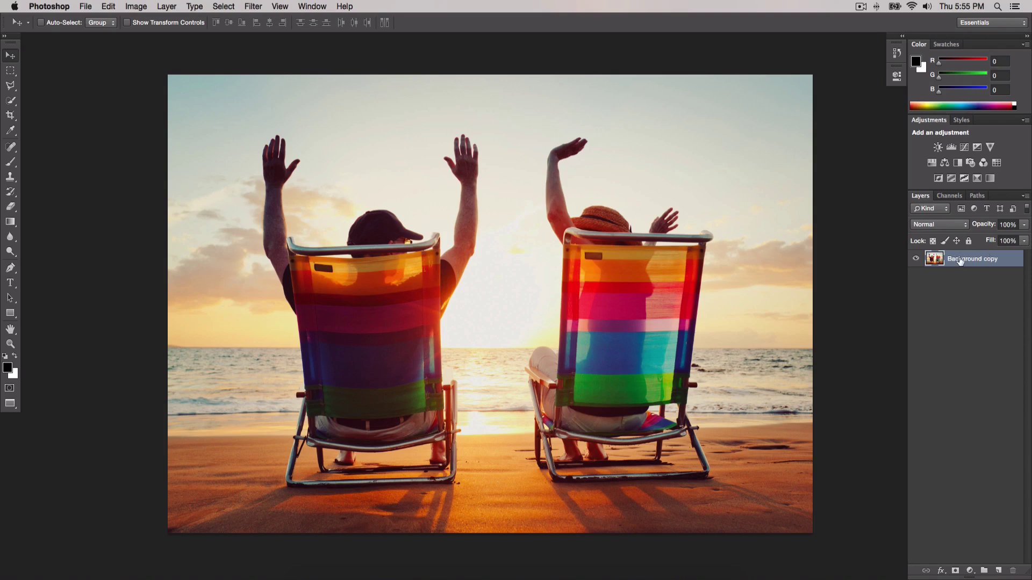
Step: Rename the Background copy layer to Beach
double_click(992, 260)
left_click(1021, 263)
double_click(968, 260)
type("Beach")
key("Return")
Step: Fully lock the Beach layer, try to move it, and unlock it again
left_click(967, 242)
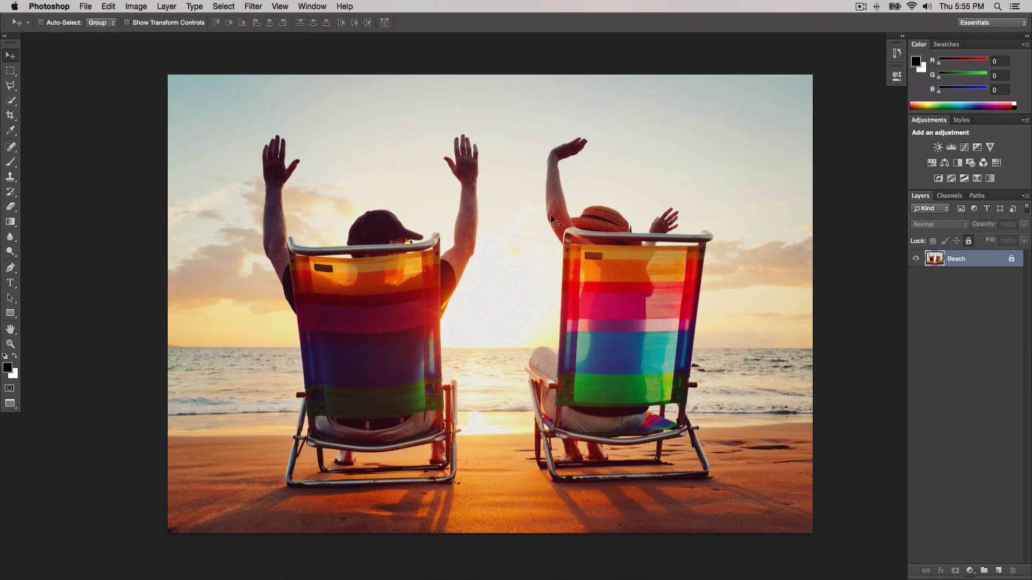
left_click_drag(409, 276, 482, 212)
left_click(592, 202)
left_click(969, 242)
left_click(970, 243)
left_click(1012, 260)
left_click(596, 203)
left_click(969, 241)
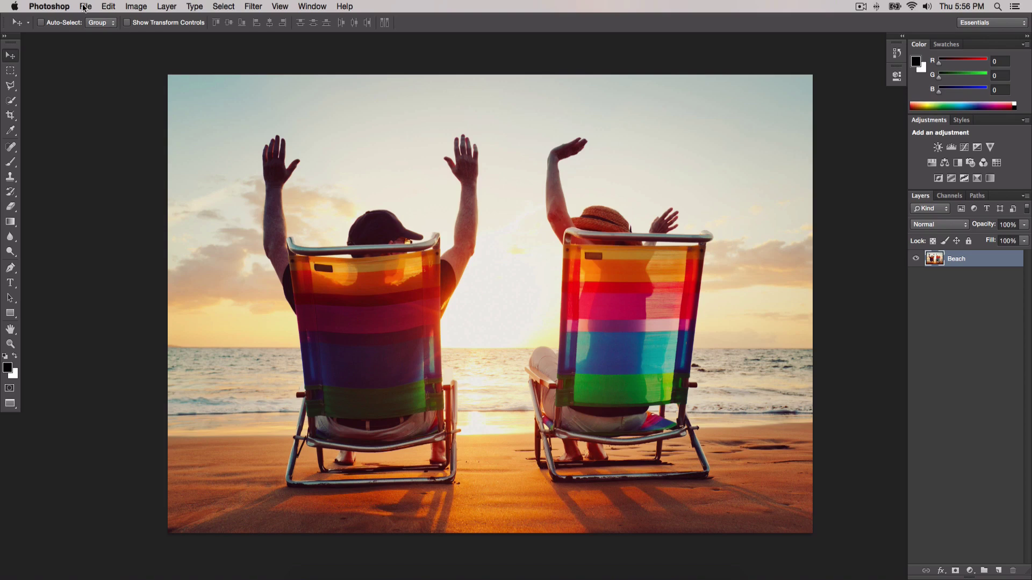
Step: Add three new empty layers above the Beach layer
left_click(114, 6)
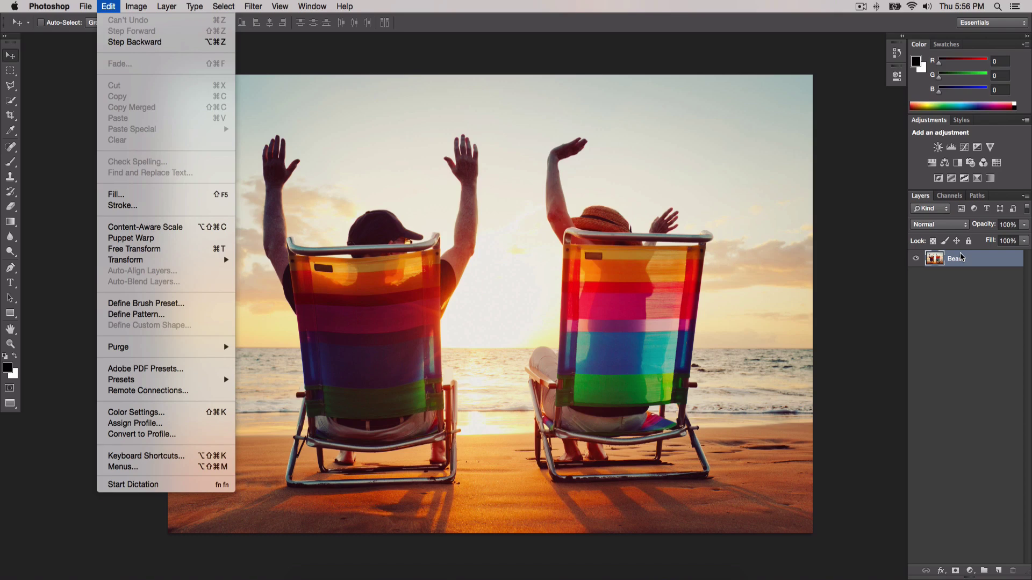
left_click(1005, 346)
left_click(998, 571)
left_click(998, 571)
left_click(998, 570)
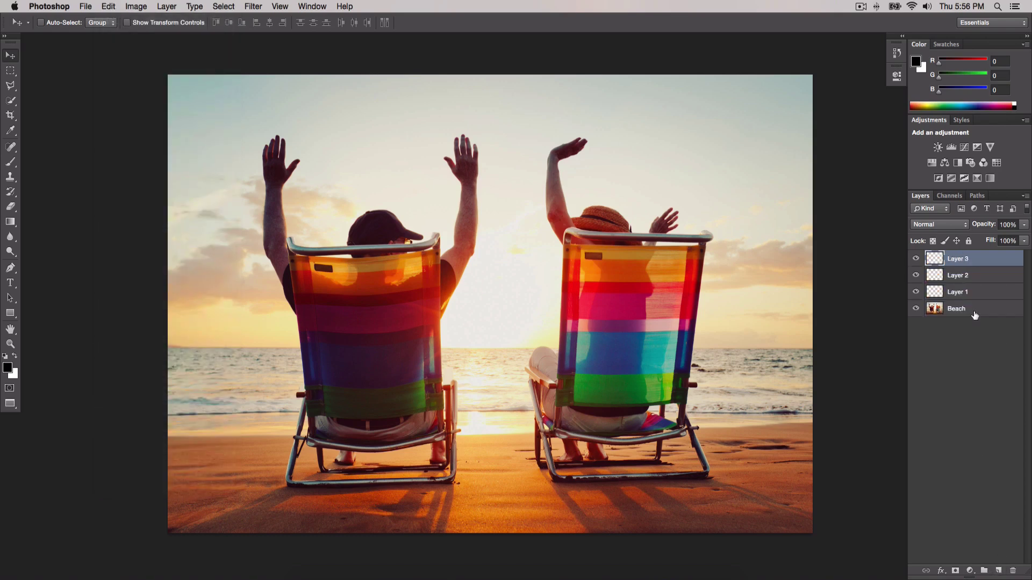
Step: Fill the middle empty layer, Layer 2, with the black foreground colour
left_click(962, 277)
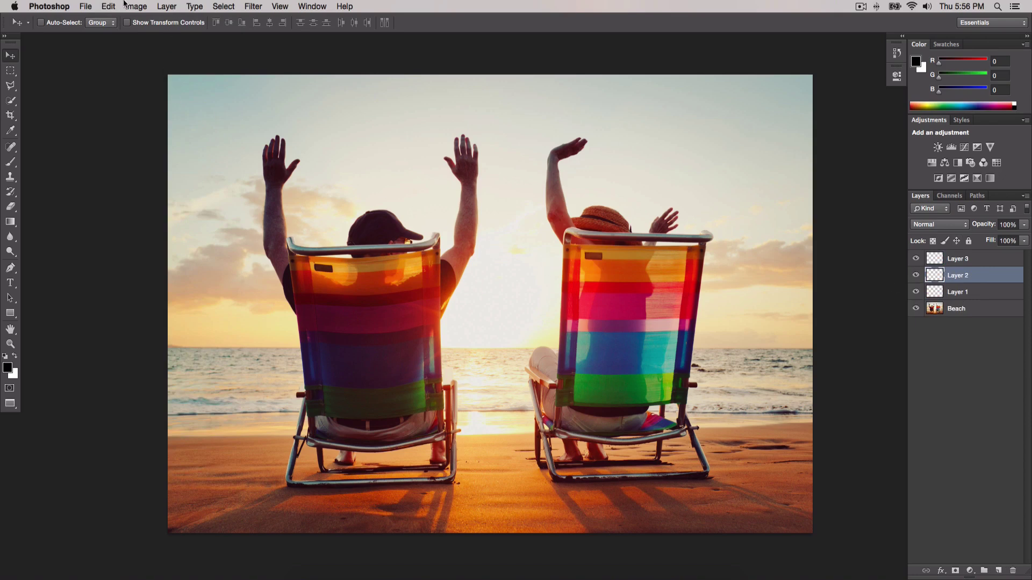
left_click(102, 5)
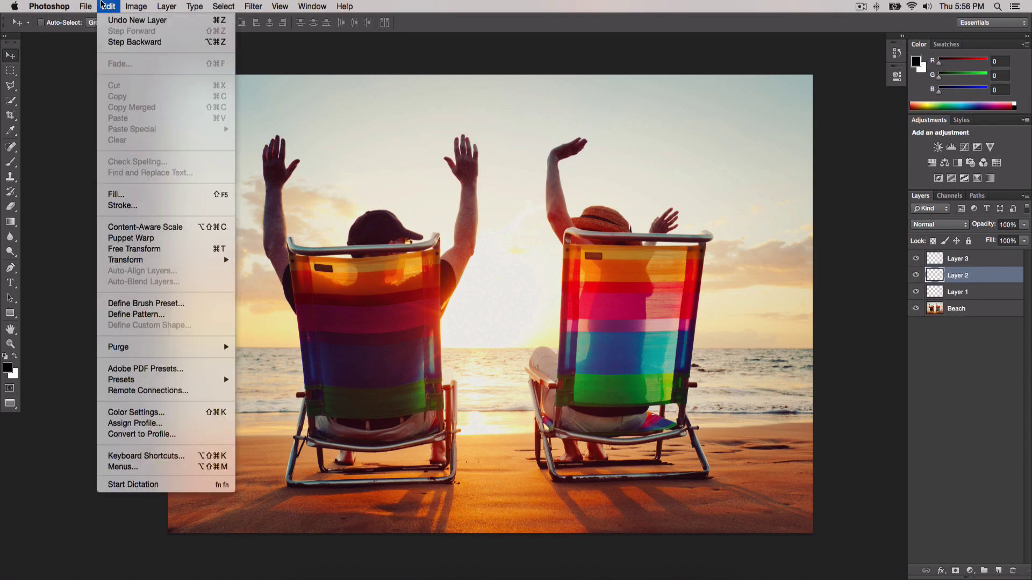
left_click(1007, 345)
key("alt+BackSpace")
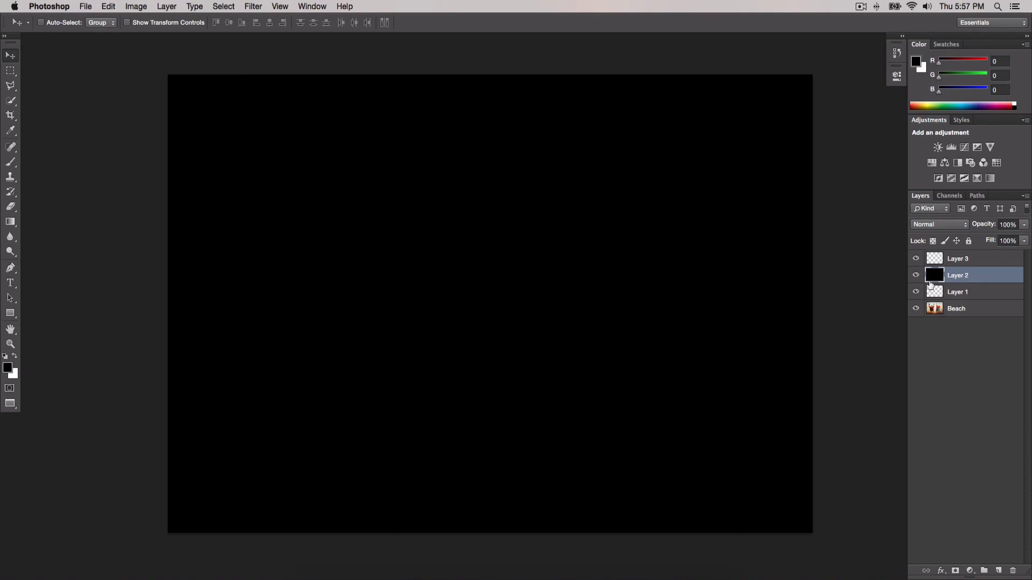
Step: Delete the empty Layer 3 and Layer 1, leaving the black Layer 2 selected above Beach
left_click(922, 264)
key("BackSpace")
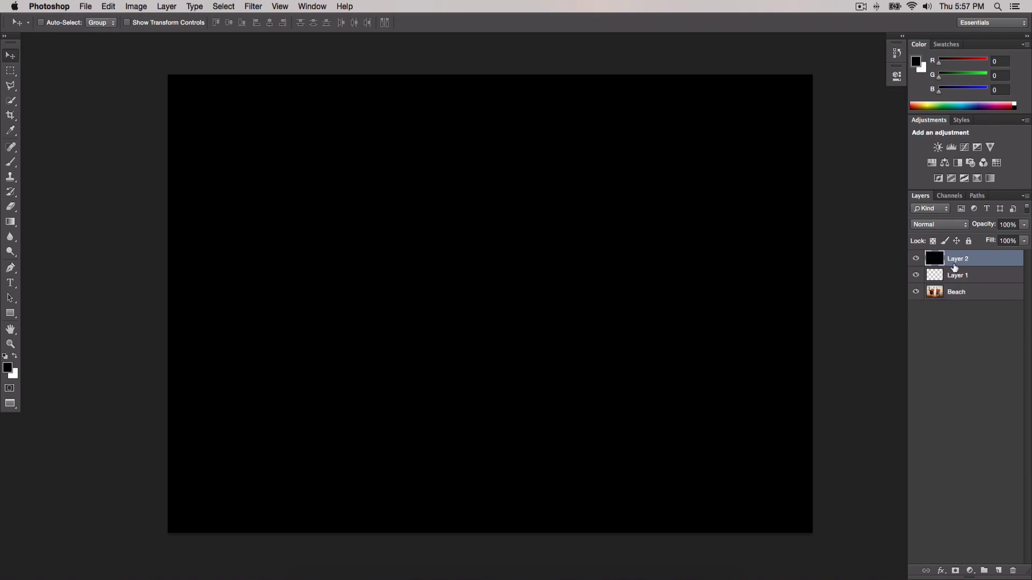
left_click(954, 273)
key("BackSpace")
left_click(944, 261)
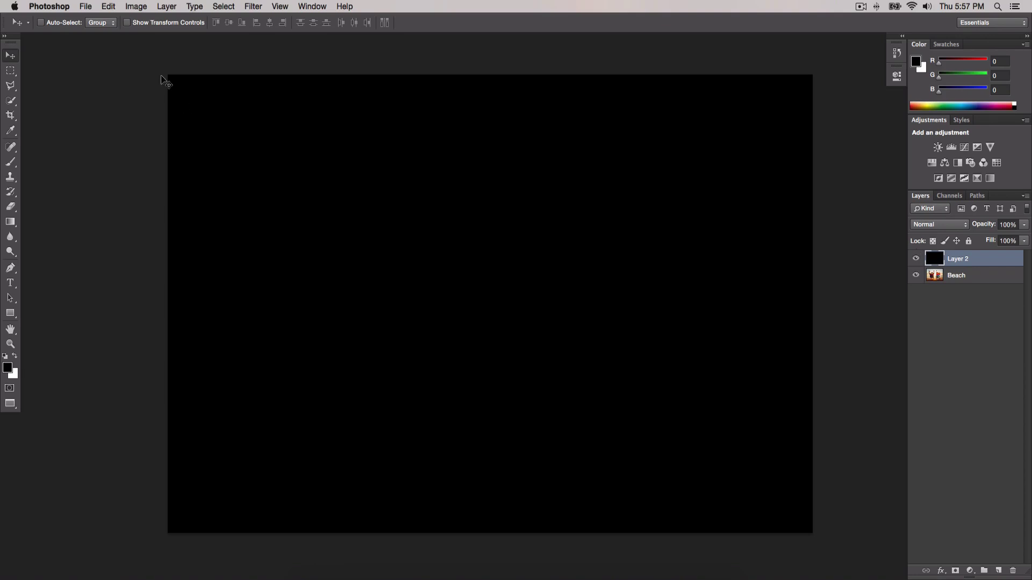
left_click(107, 7)
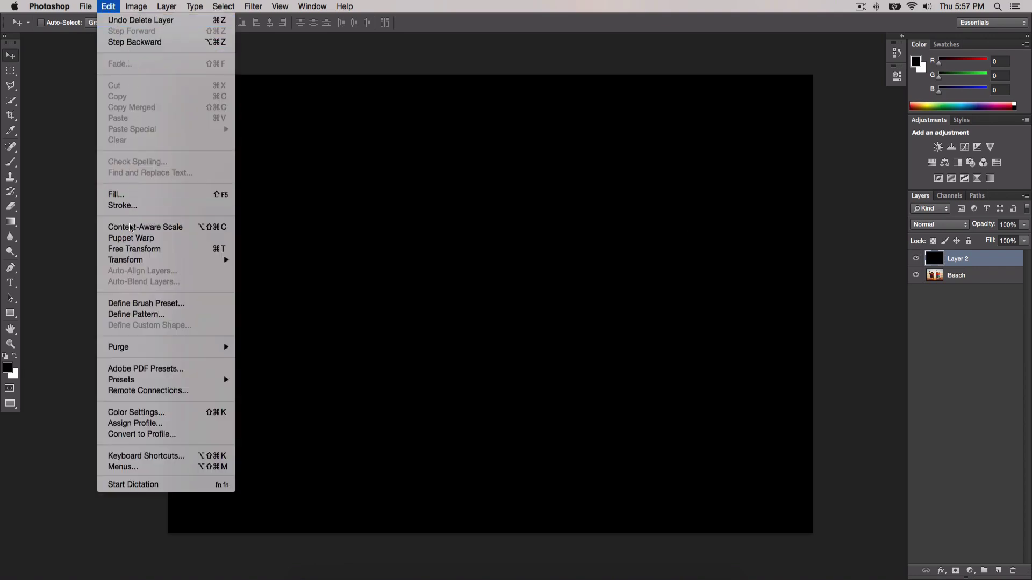
left_click(129, 250)
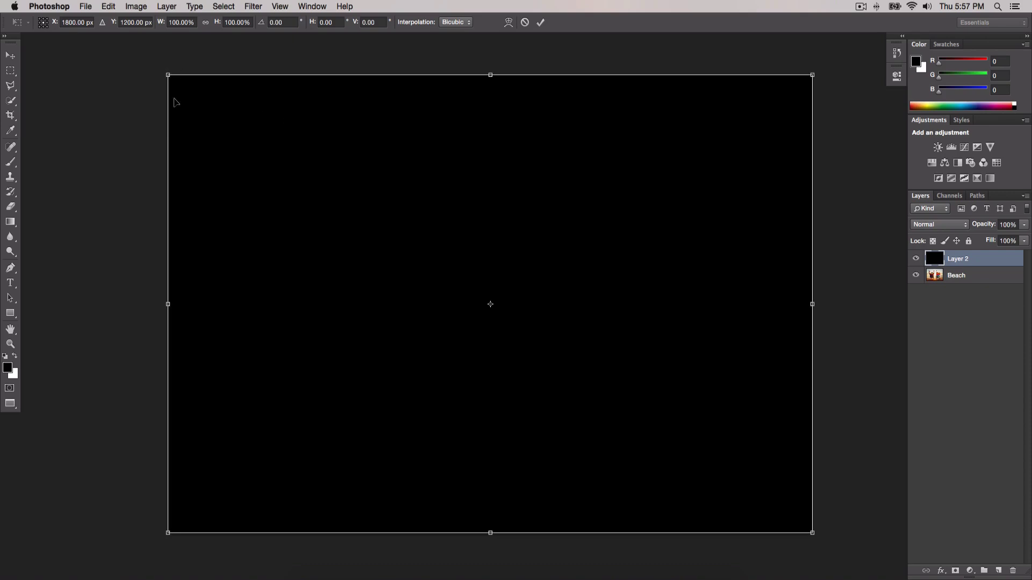
left_click(542, 23)
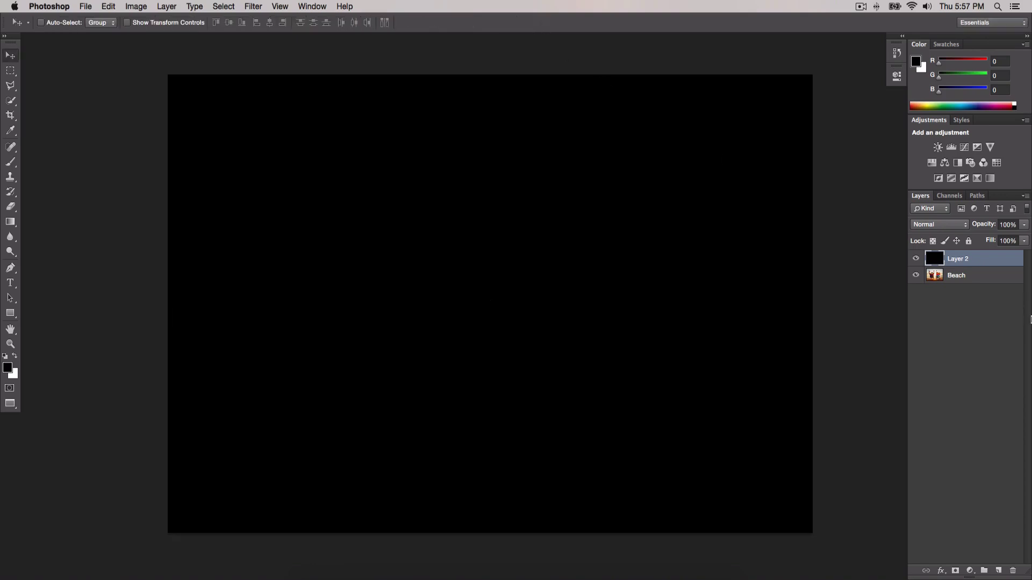
Step: Hide and show the black Layer 2, select the Beach layer and reselect Layer 2
left_click(915, 258)
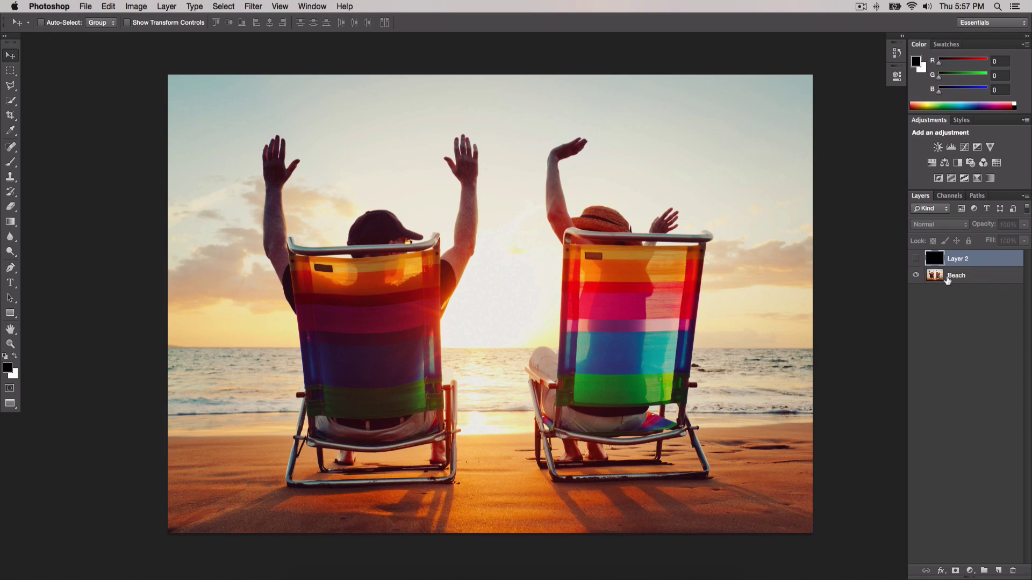
left_click(916, 259)
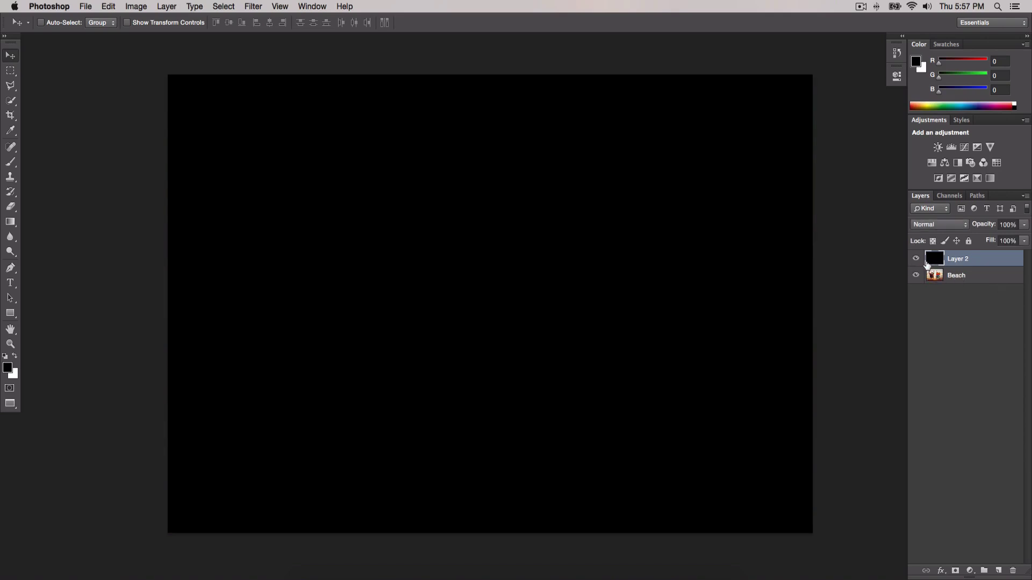
left_click(966, 277)
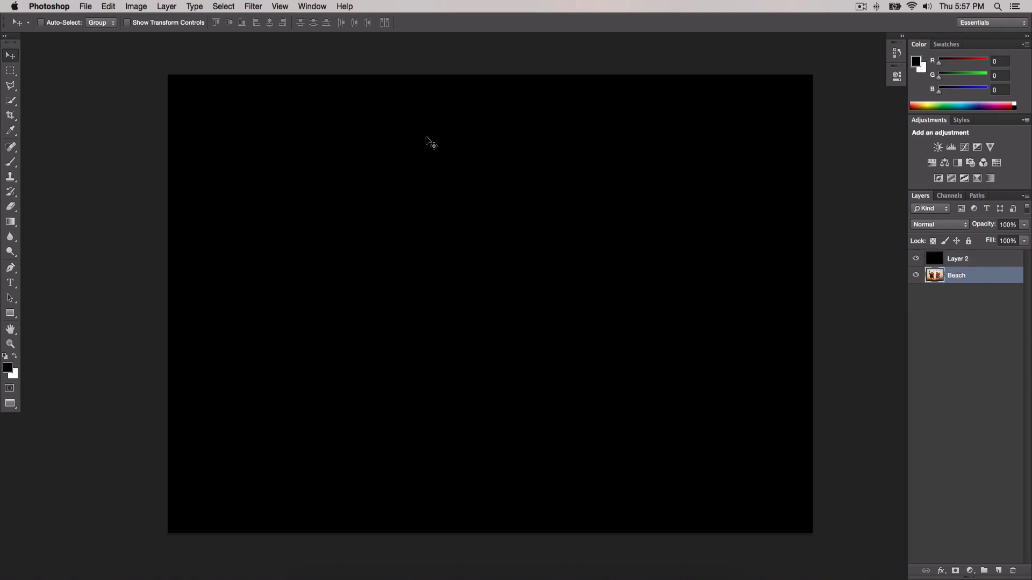
left_click(962, 259)
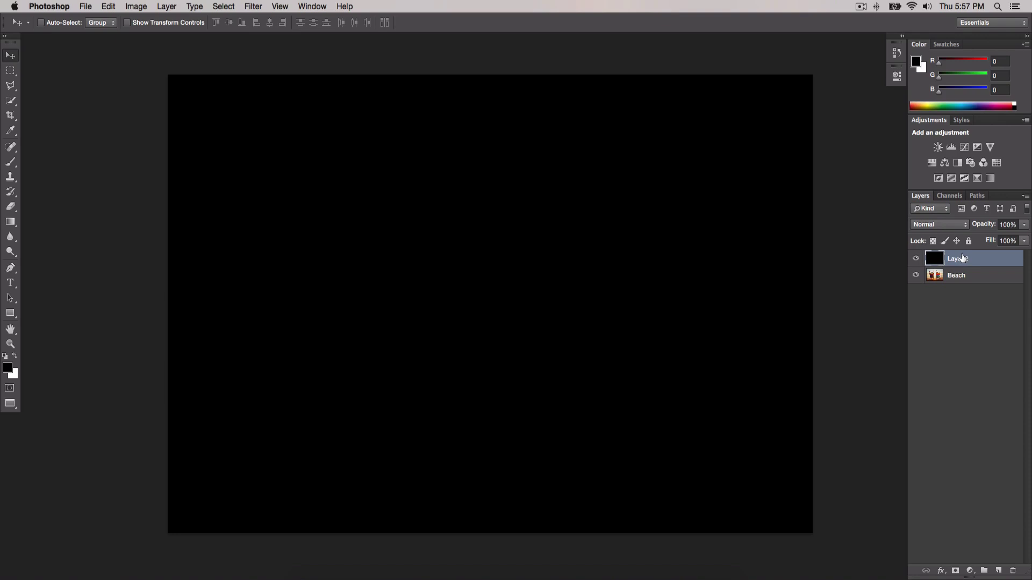
Step: Toggle the visibility of Layer 2 several times, ending with it shown, and delete that layer
left_click(915, 260)
left_click(916, 260)
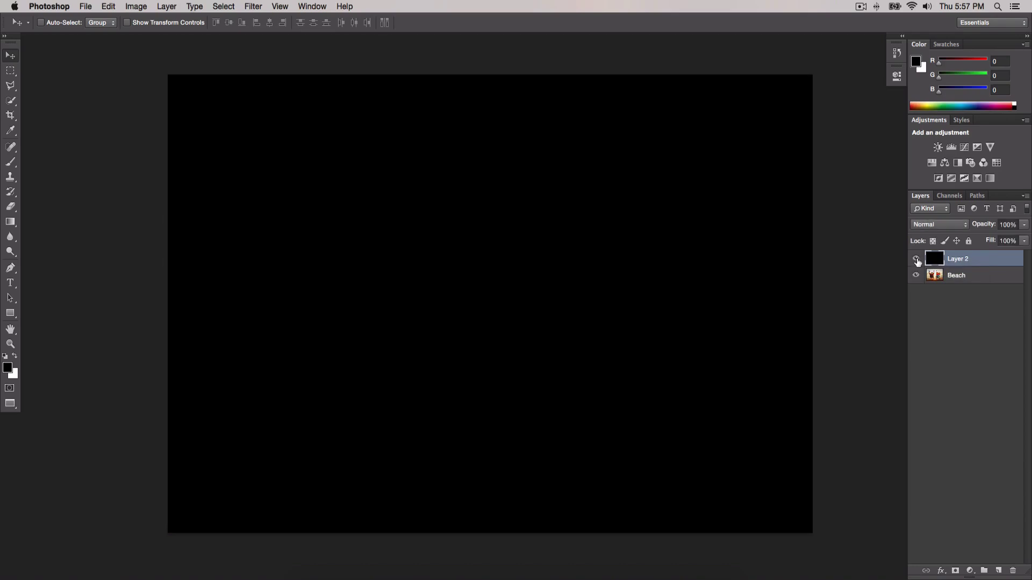
left_click(915, 260)
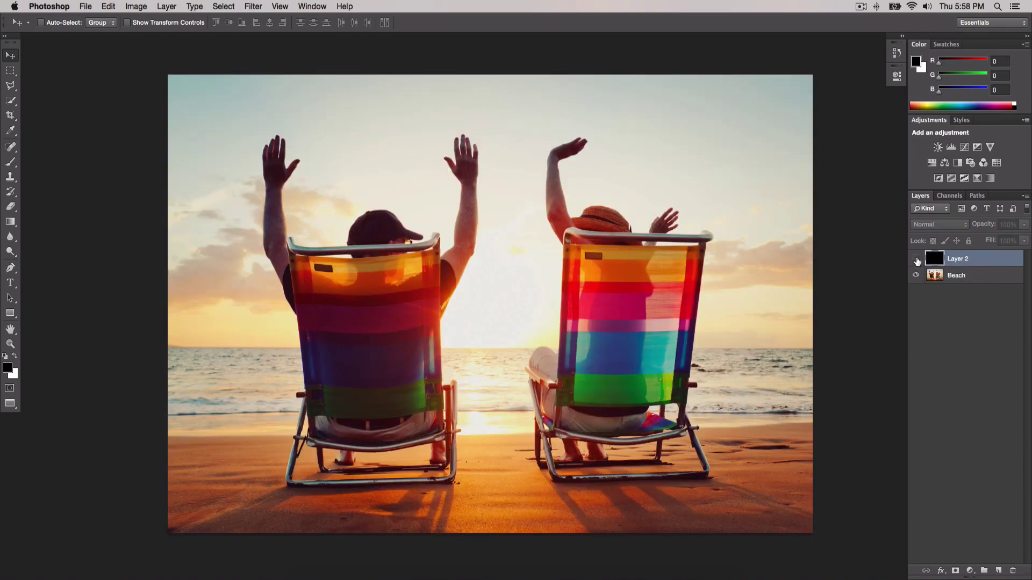
left_click(915, 260)
left_click(916, 260)
left_click(916, 260)
left_click(915, 260)
left_click(916, 260)
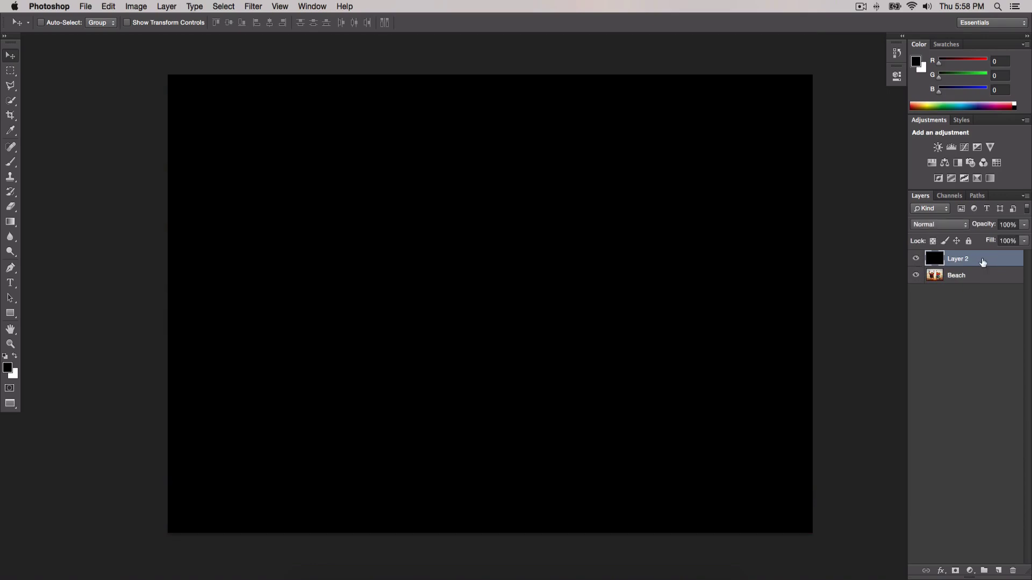
key("Delete")
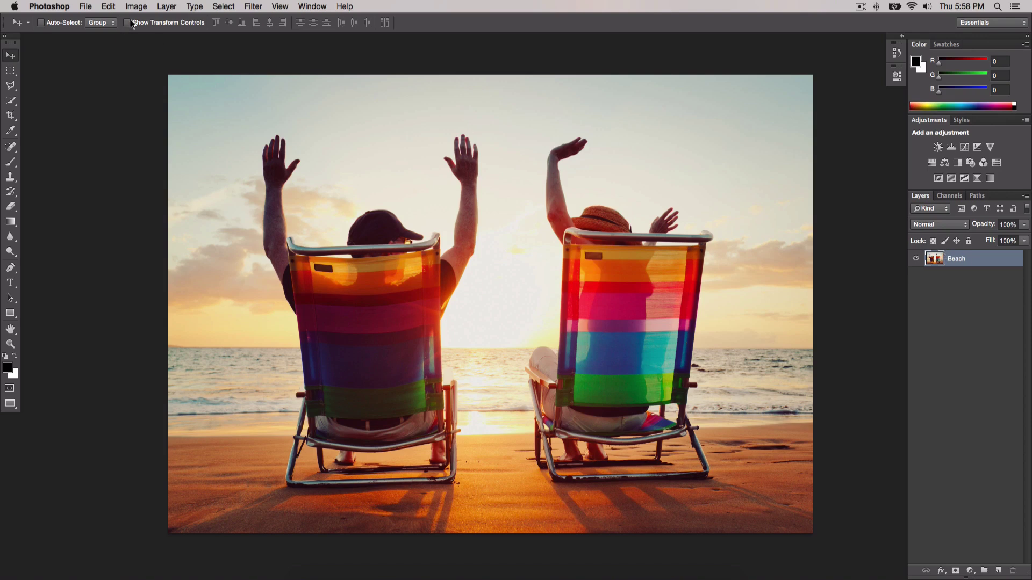
Step: Free-transform the Beach layer, squashing it to about 81% width and 63% height and stretching it back to 100%
left_click(109, 7)
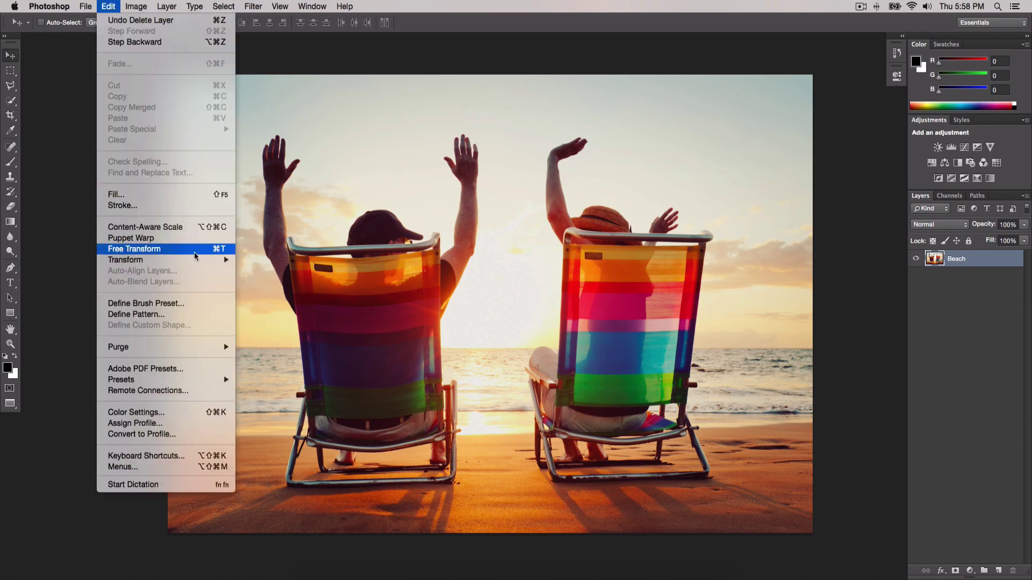
mouse_move(141, 265)
left_click(171, 255)
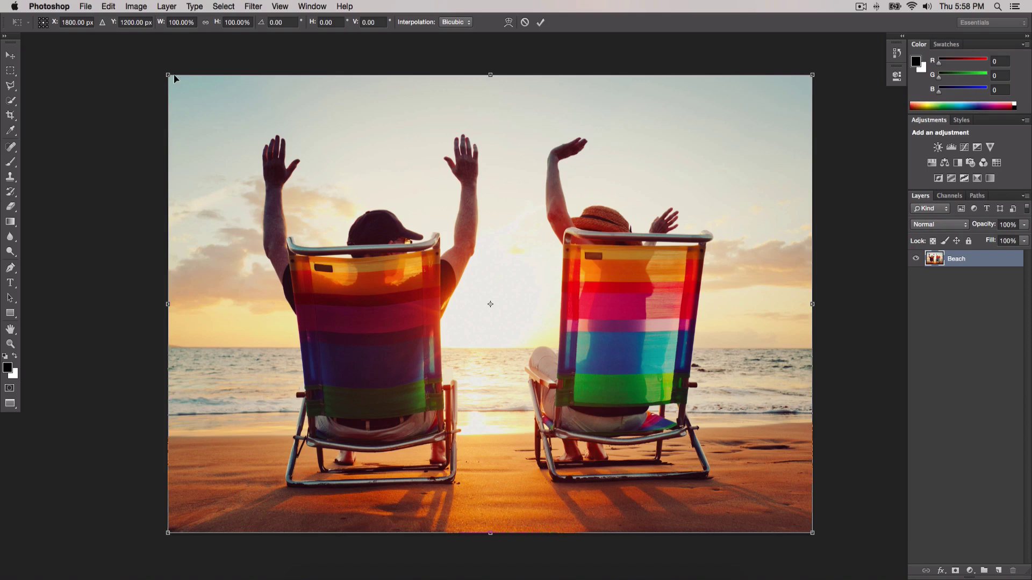
left_click_drag(813, 74, 801, 106)
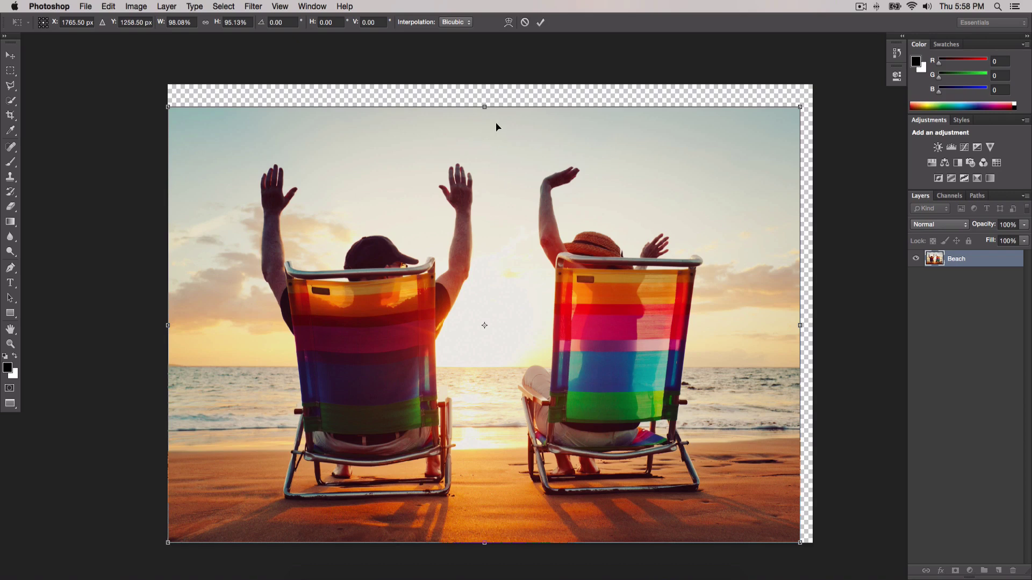
left_click_drag(485, 106, 509, 265)
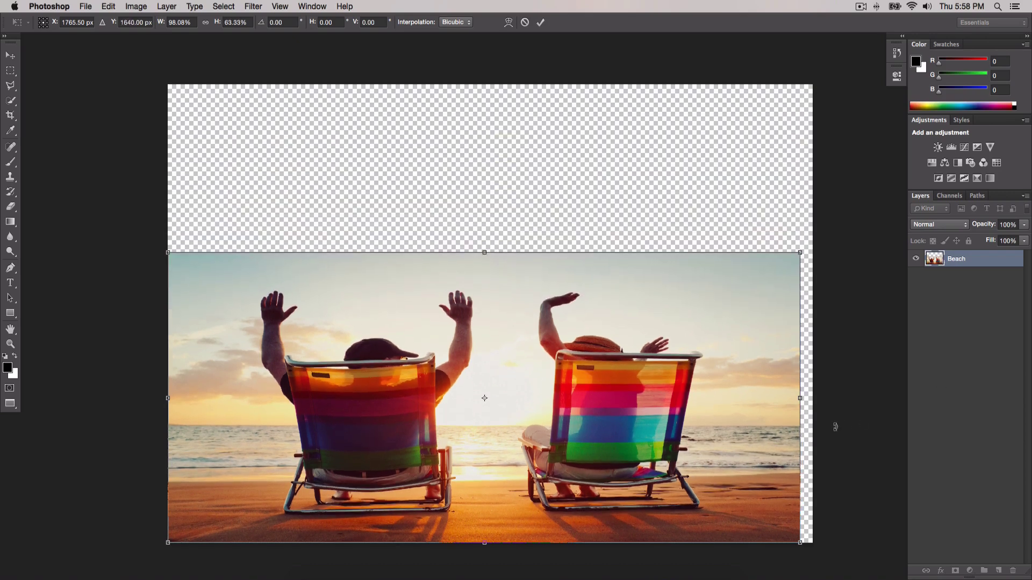
left_click_drag(799, 398, 693, 399)
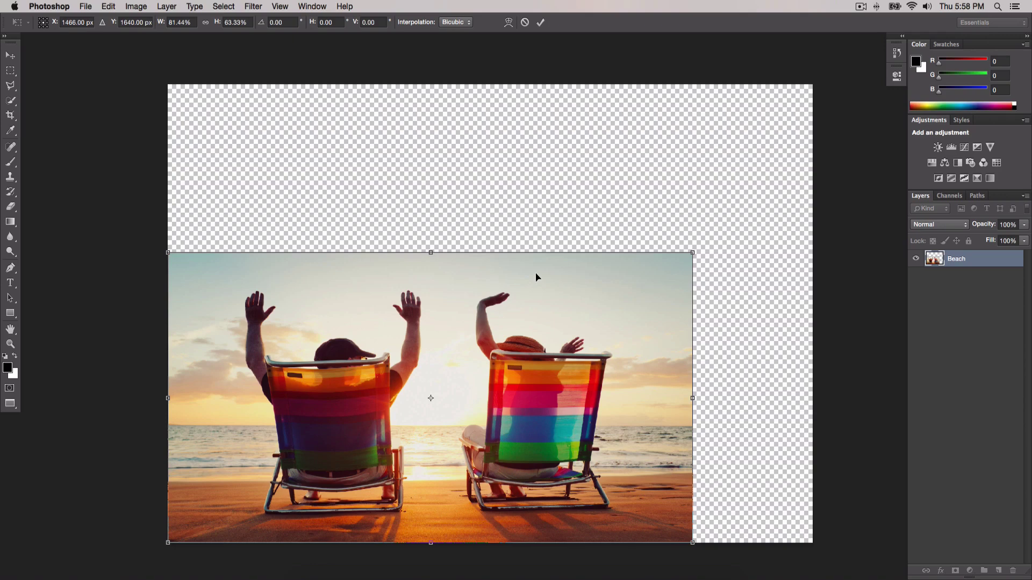
left_click_drag(692, 252, 812, 84)
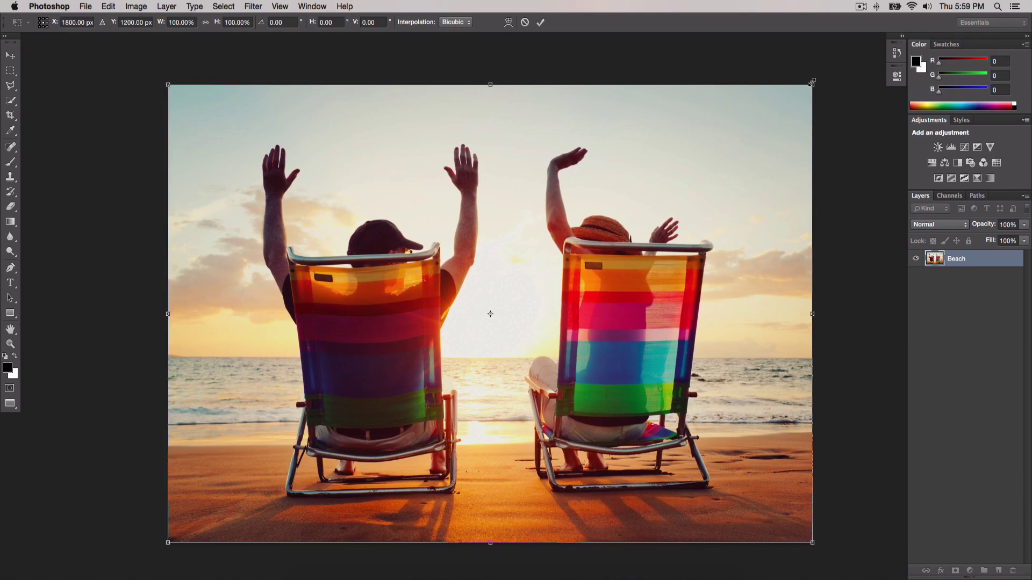
Step: Try shrinking the Beach layer from its upper-right corner and its top edge, and restore it to full size
left_click_drag(812, 83, 595, 337)
key("super+z")
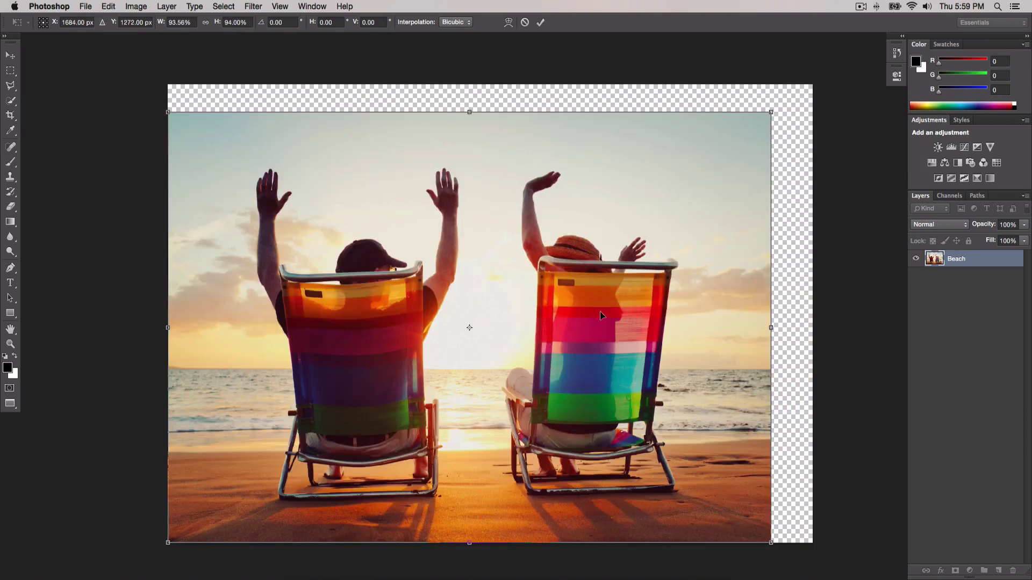
left_click_drag(771, 112, 811, 87)
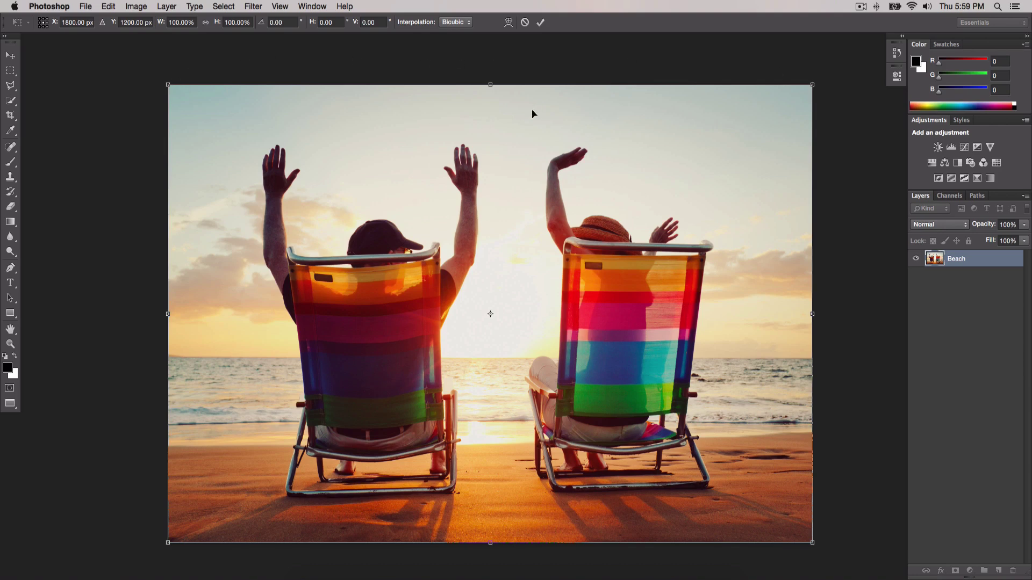
left_click_drag(489, 83, 491, 109)
key("super+z")
key("super+z")
Step: Scale the Beach layer from its upper-left corner to about 67%, and enlarge it to about 102%
left_click_drag(171, 84, 379, 337)
scroll(403, 295, "down", 5)
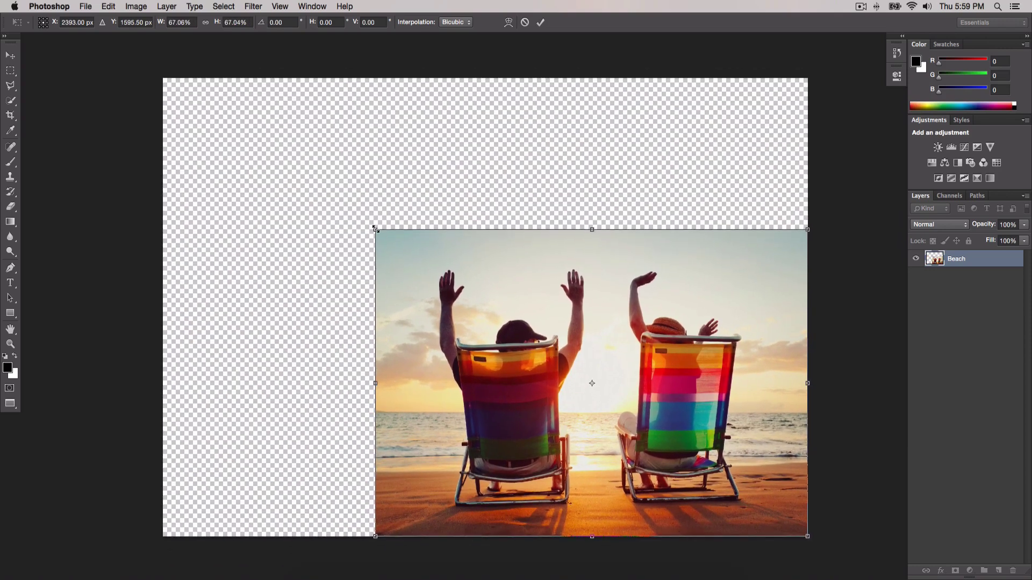
left_click_drag(376, 230, 294, 289)
scroll(397, 256, "down", 10)
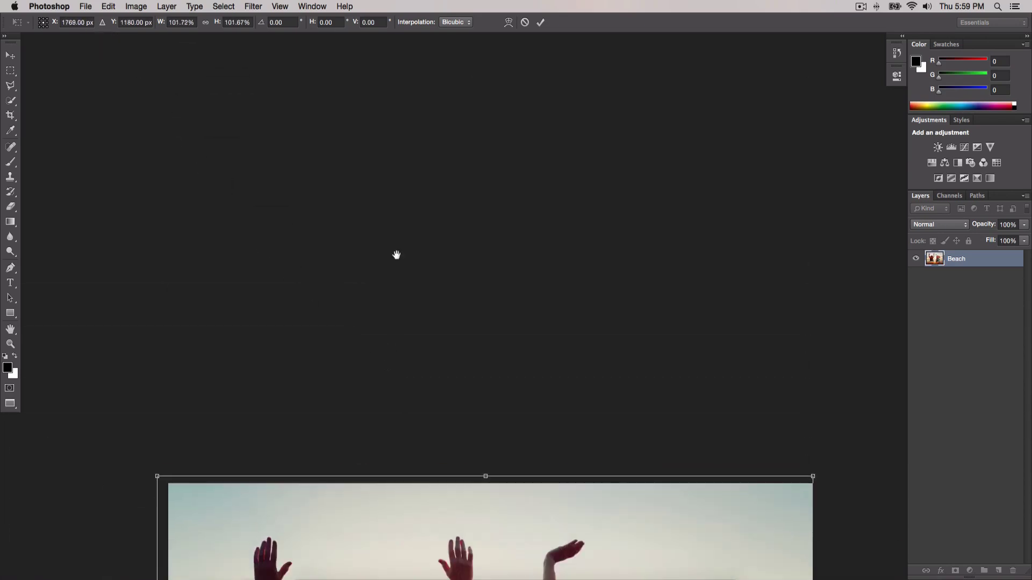
scroll(407, 445, "up", 2)
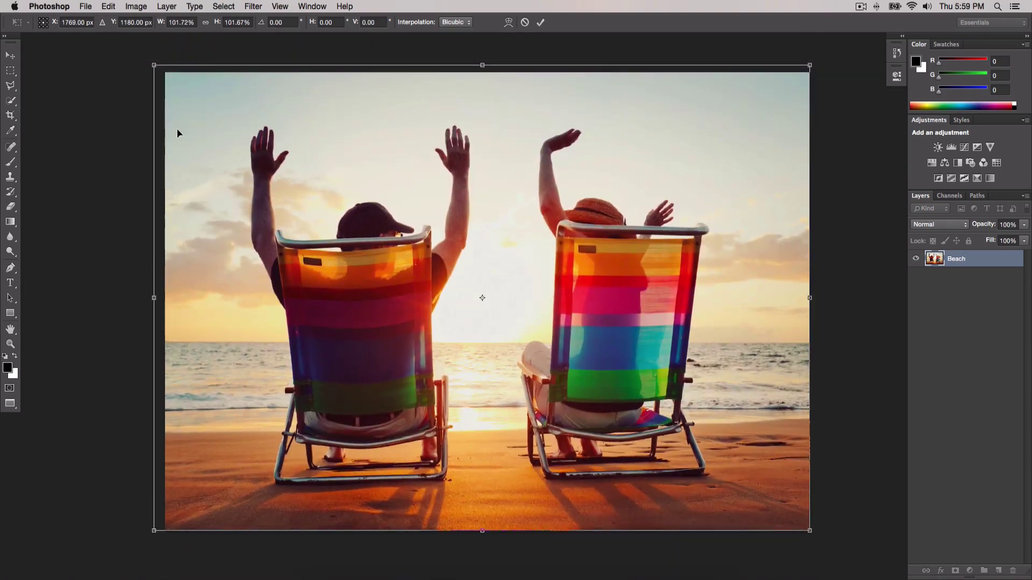
Step: Enlarge the Beach layer well beyond the canvas edges, to about 131% and on to about 157%, using its corner handles
left_click_drag(156, 64, 159, 129)
scroll(500, 249, "down", 10)
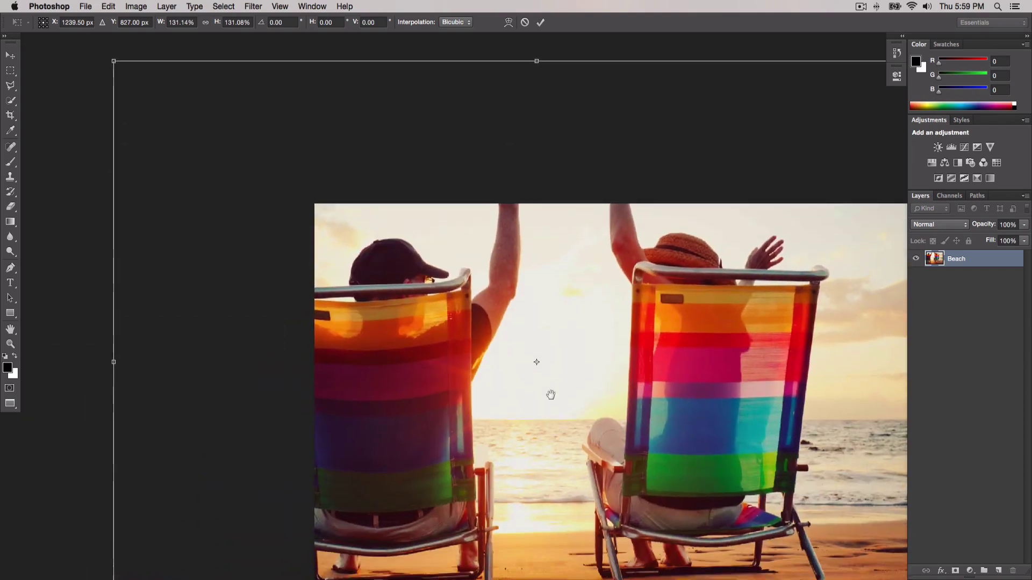
left_click_drag(550, 394, 476, 307)
left_click_drag(422, 272, 433, 293)
left_click_drag(77, 570, 97, 553)
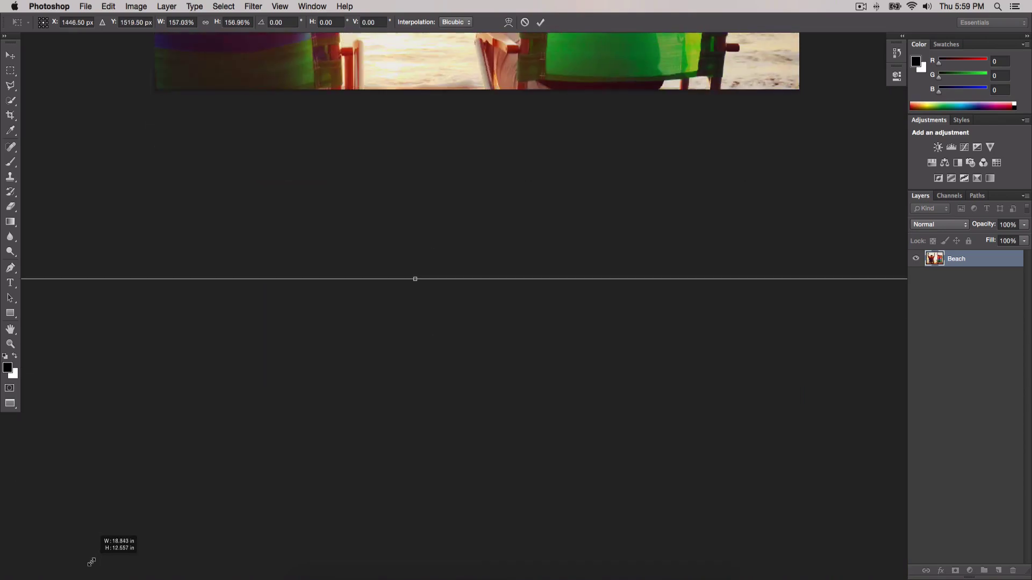
left_click_drag(260, 226, 502, 323)
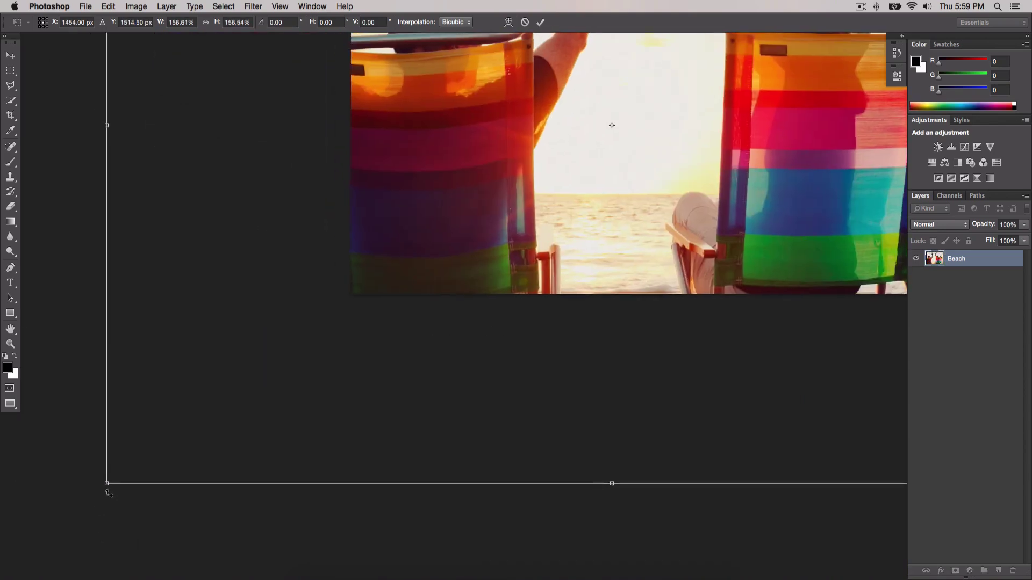
Step: Scale the Beach layer down from its lower-left corner to about 125%, keeping it larger than the canvas
left_click_drag(107, 484, 146, 436)
left_click_drag(300, 311, 242, 346)
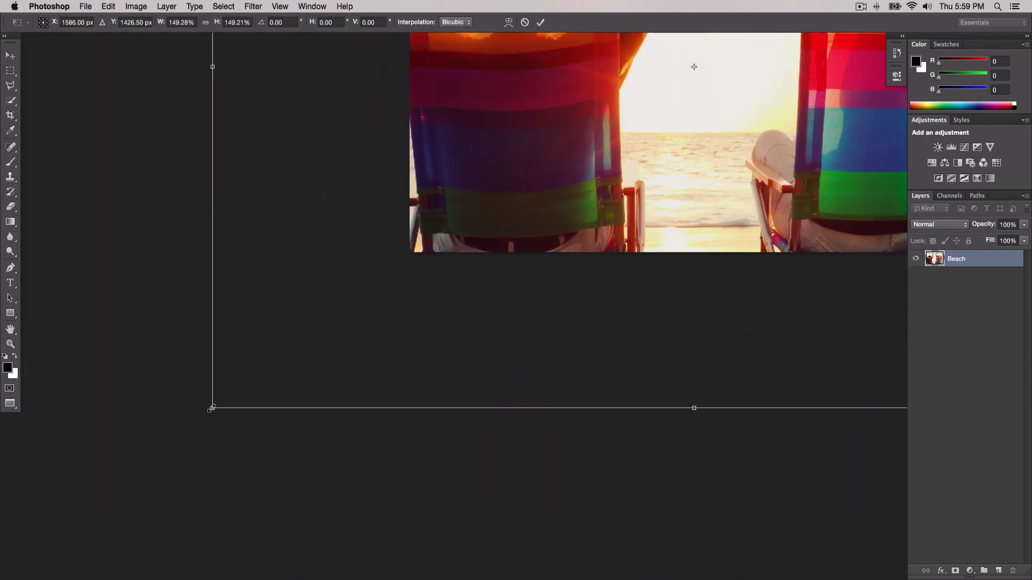
left_click_drag(211, 409, 369, 297)
left_click_drag(434, 306, 270, 456)
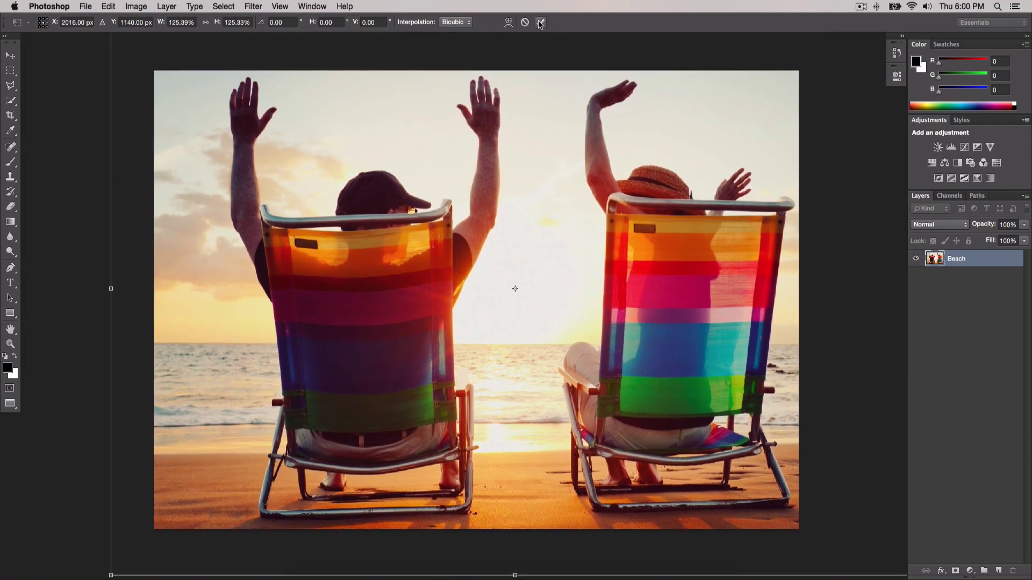
mouse_move(535, 122)
left_mouse_down()
mouse_move(519, 147)
mouse_move(525, 138)
left_mouse_up()
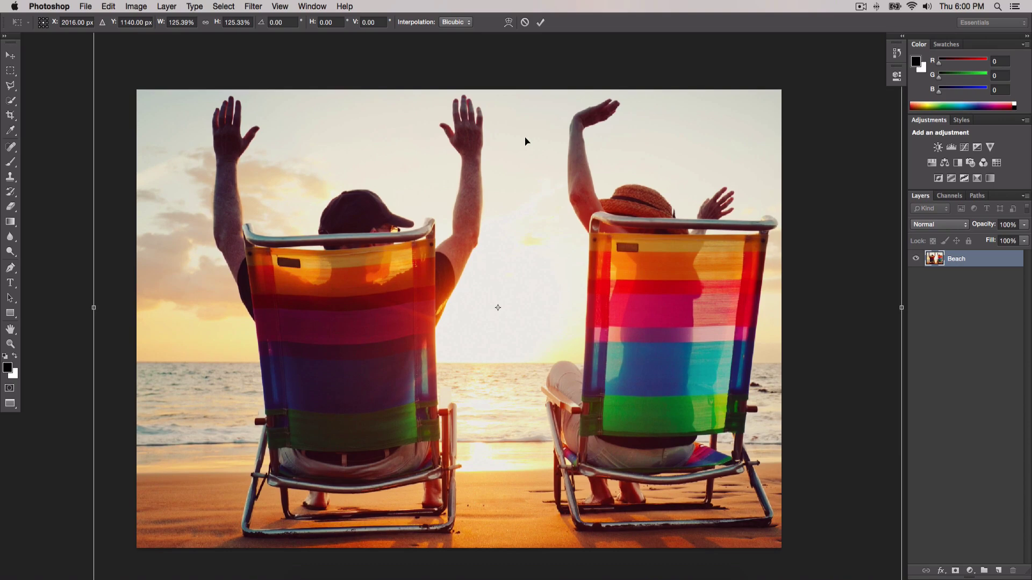
Step: Try switching to the Rectangular Marquee tool during the transform, cancel the switch, and commit the transform
left_click(11, 70)
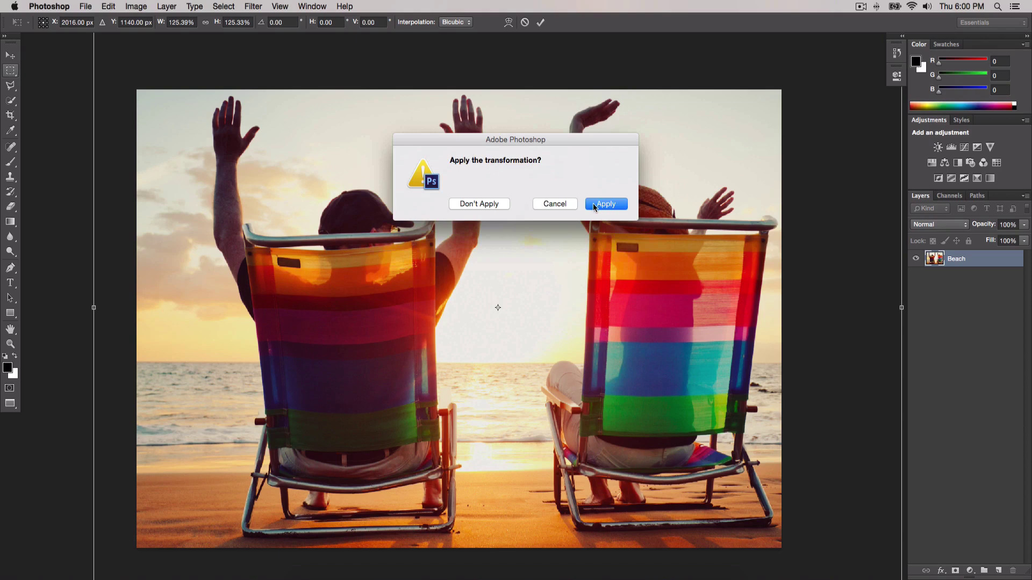
left_click(554, 204)
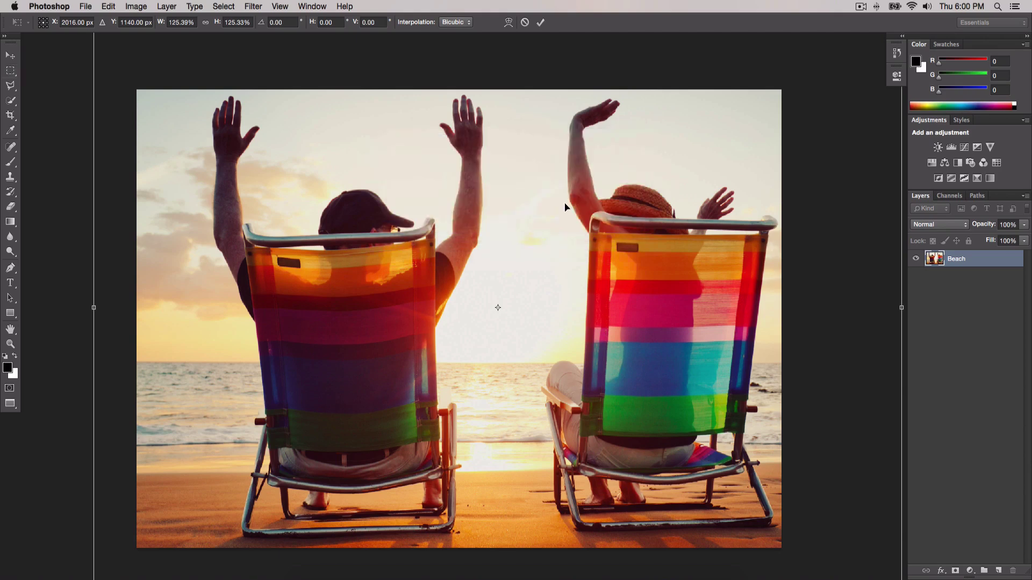
left_click(539, 21)
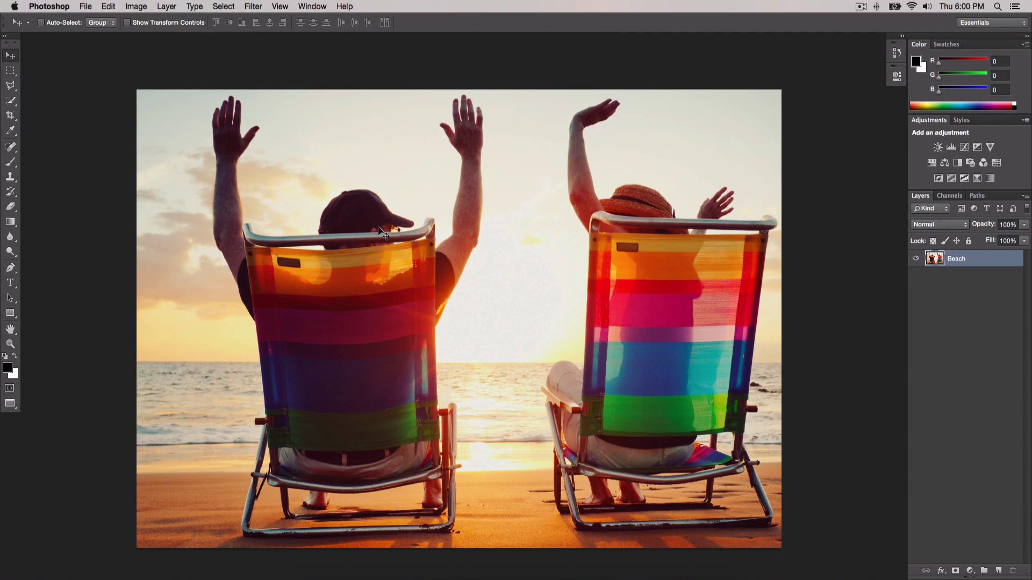
Step: Examine the Beach layer's whole Free Transform bounding box at reduced zoom, and commit the transform without resizing the layer
key("super+t")
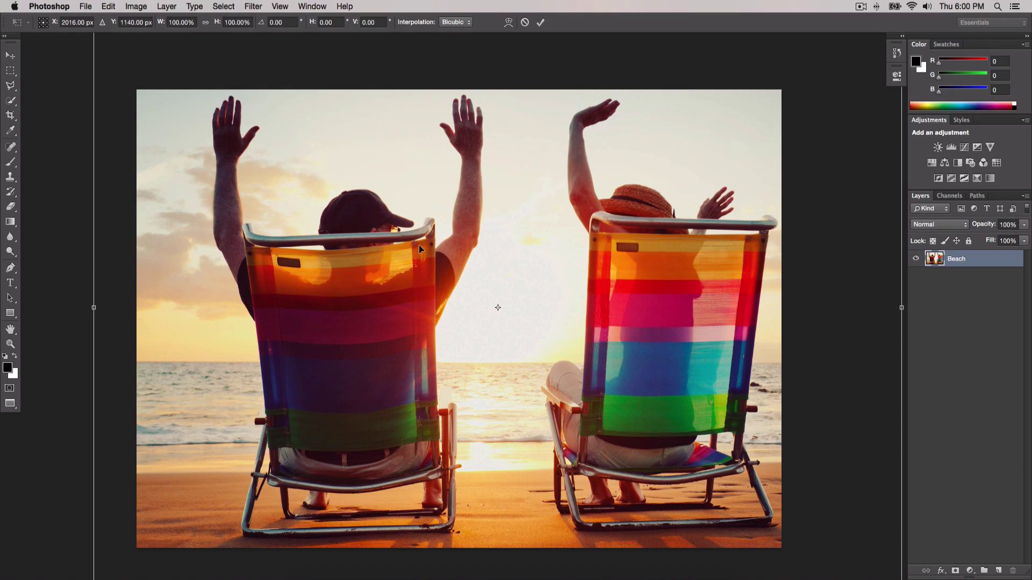
key("super+minus")
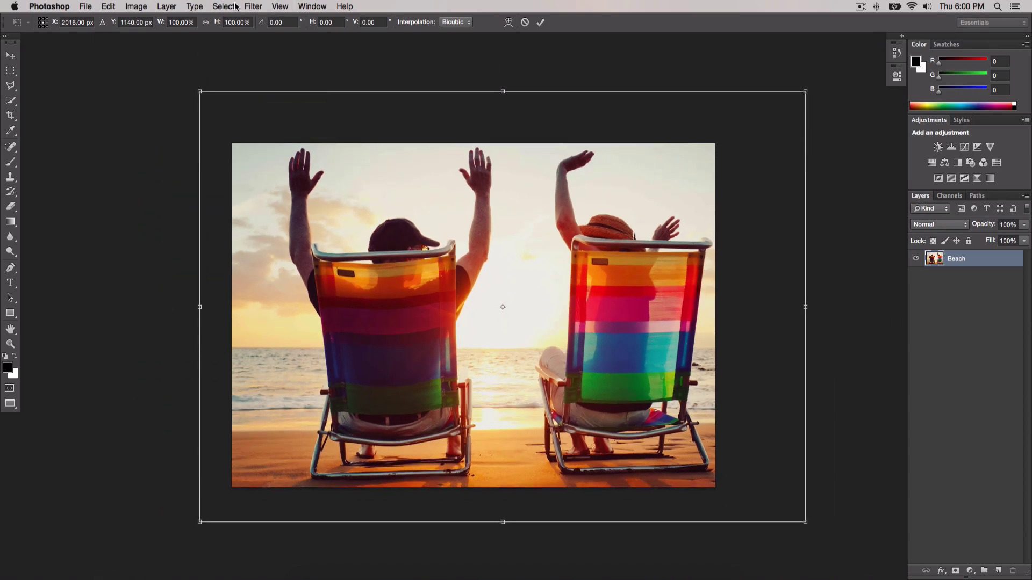
left_click(235, 7)
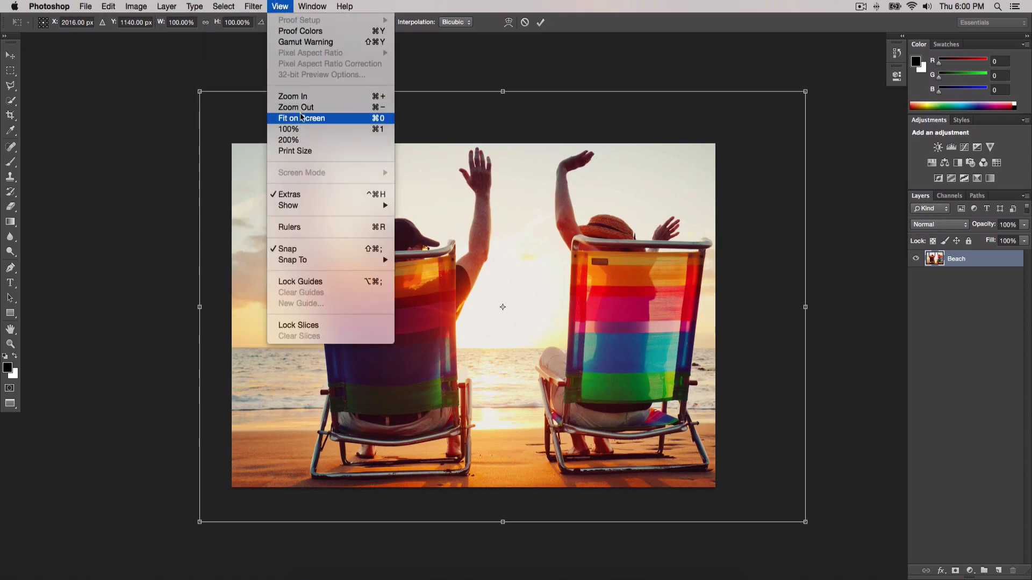
left_click(296, 107)
left_click(279, 7)
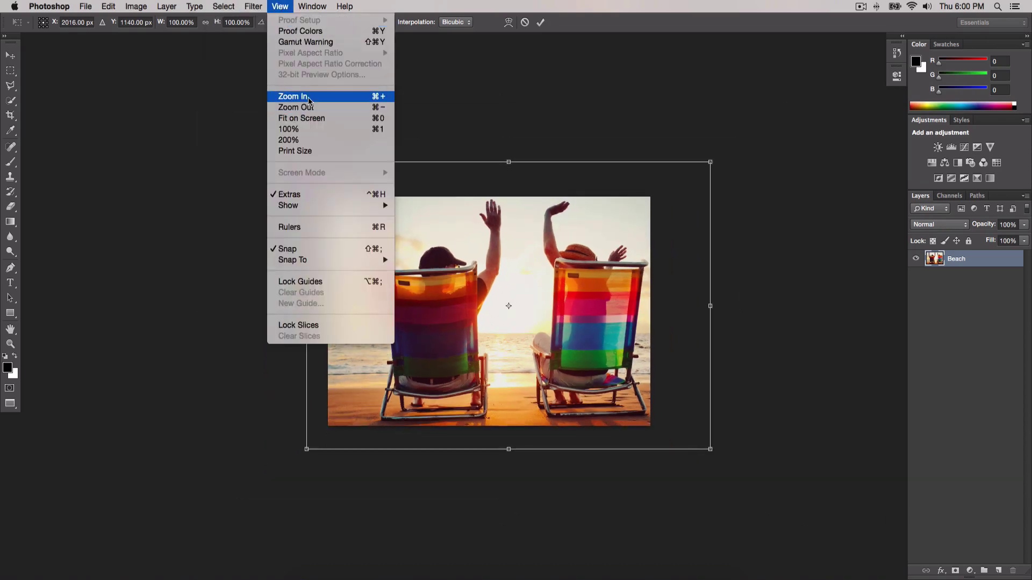
left_click(309, 99)
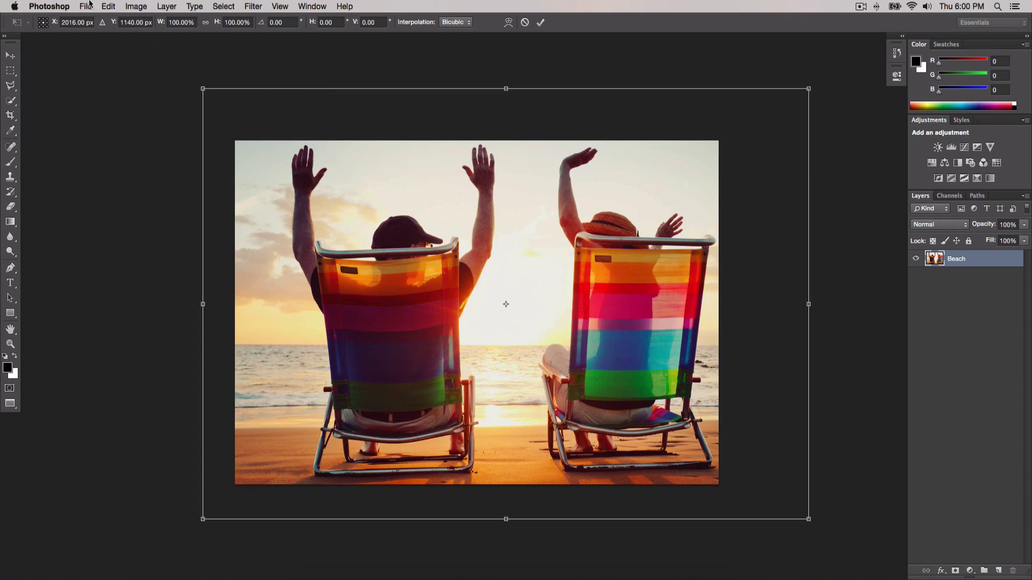
left_click(90, 5)
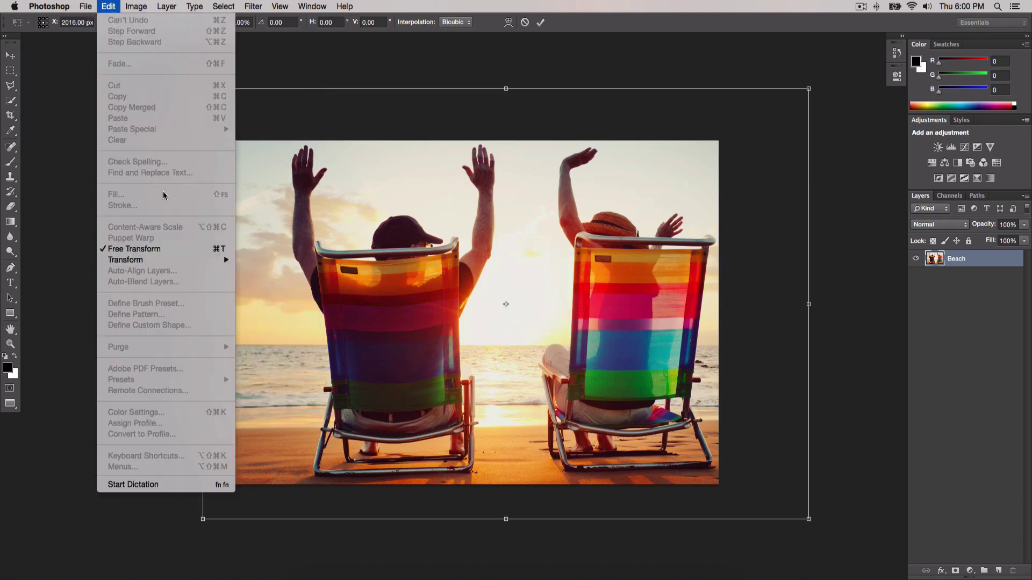
left_click(339, 184)
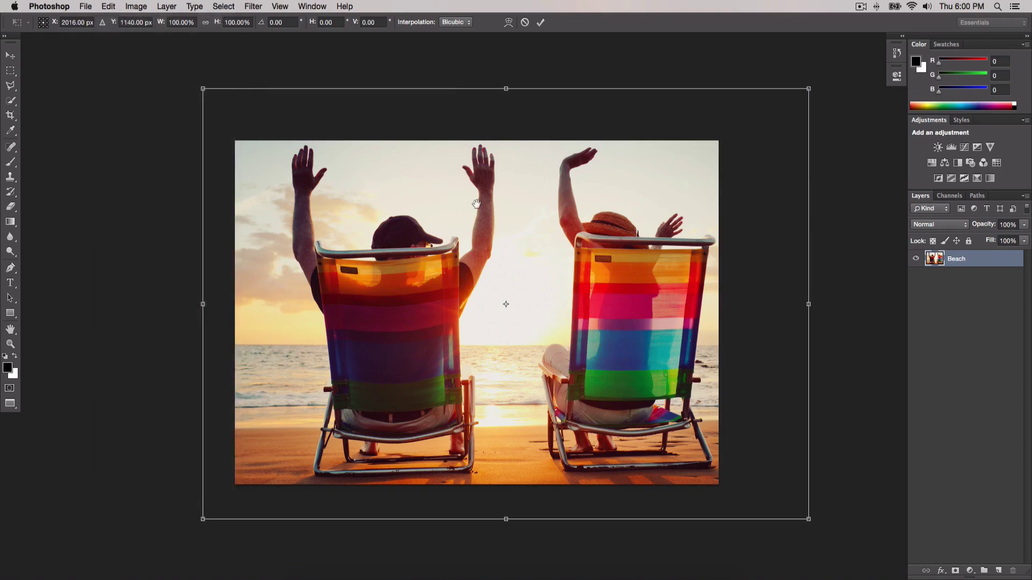
scroll(476, 203, "down", 2)
scroll(476, 203, "right", 3)
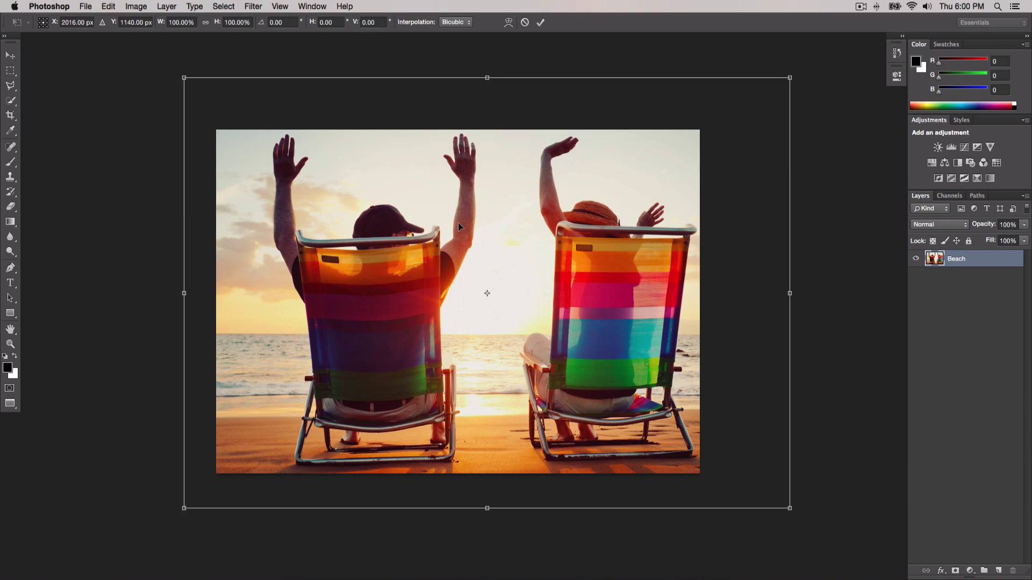
scroll(396, 224, "left", 2)
scroll(396, 224, "up", 1)
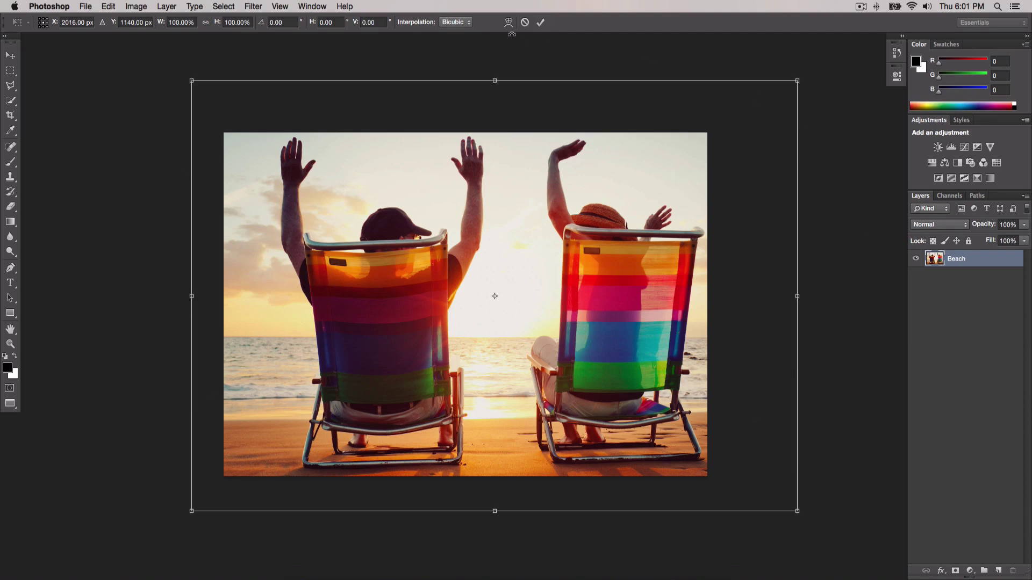
left_click(540, 22)
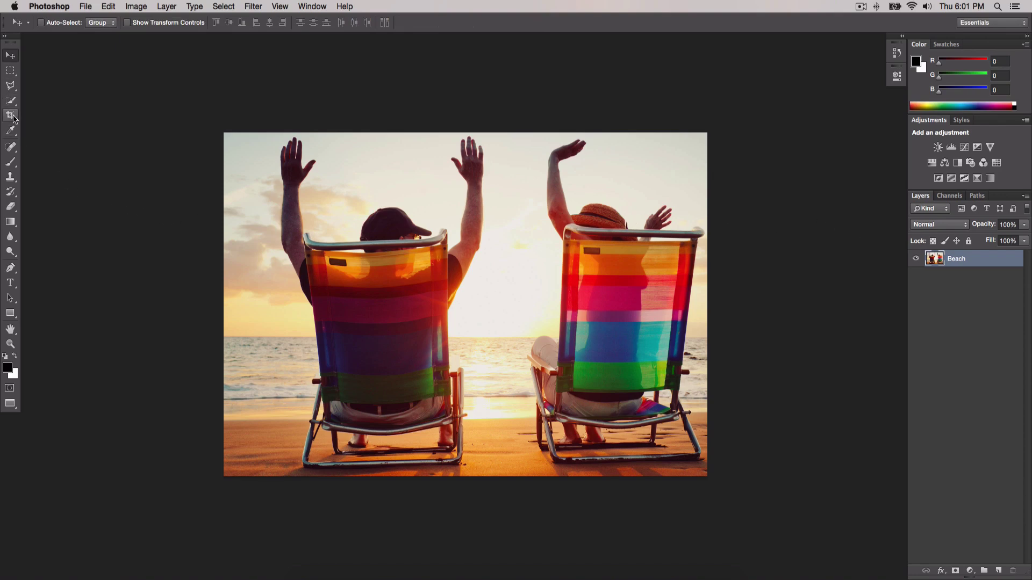
Step: Add a horizontal text reading VACATION beside the cap of the person in the left chair, using the Horizontal Type tool
key("b")
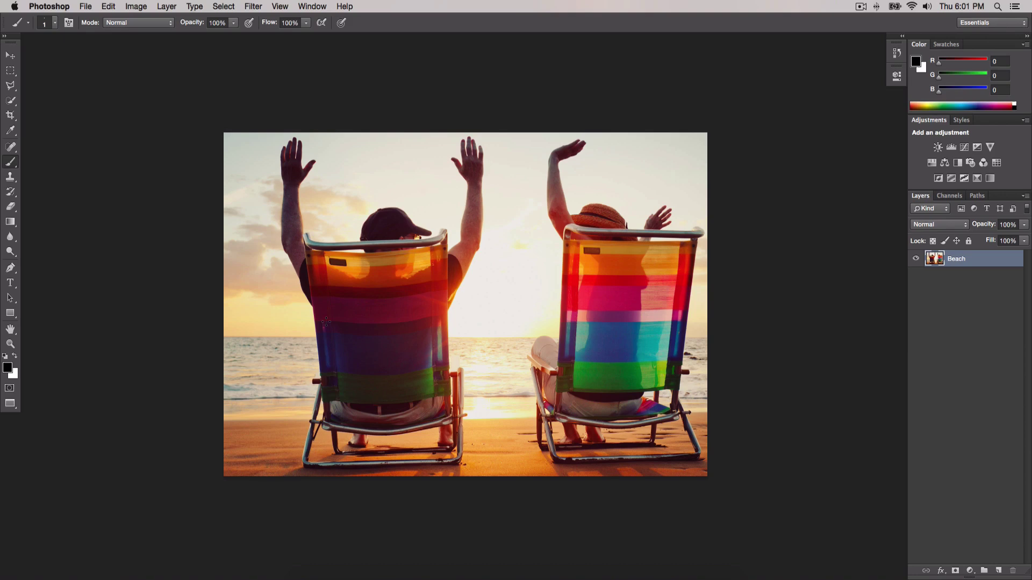
left_click(10, 283)
key("t")
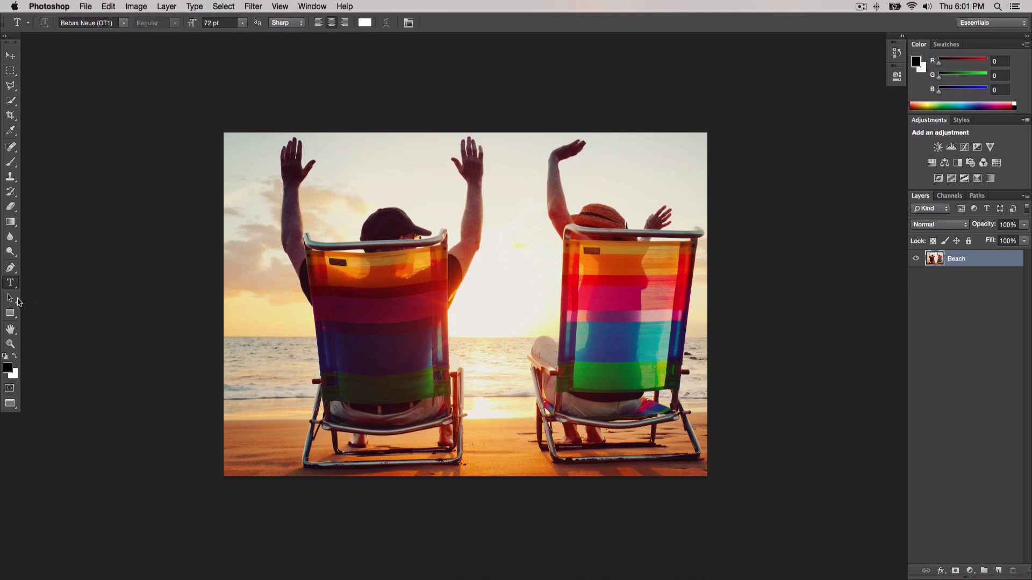
left_click(312, 225)
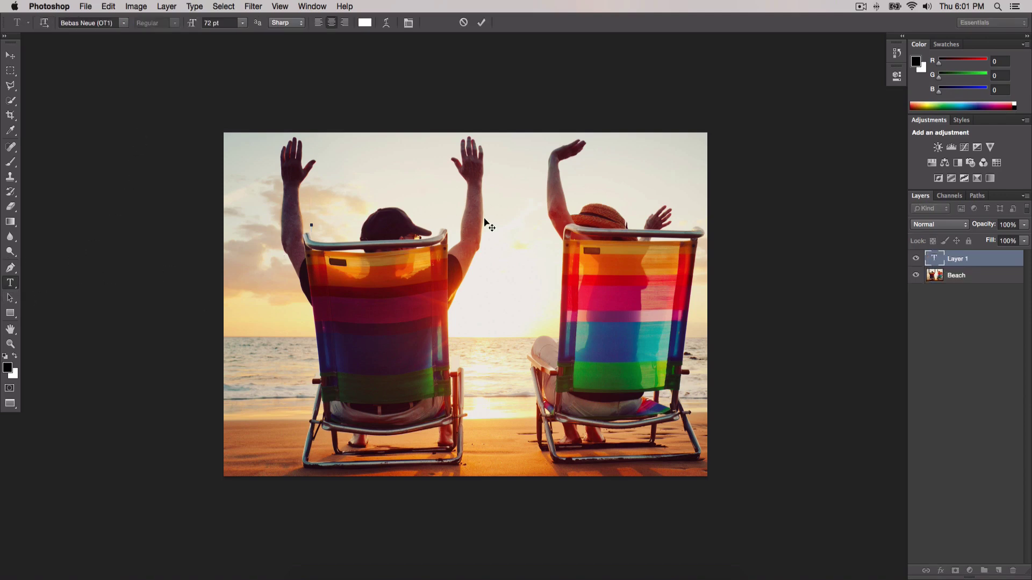
type("VACTAION")
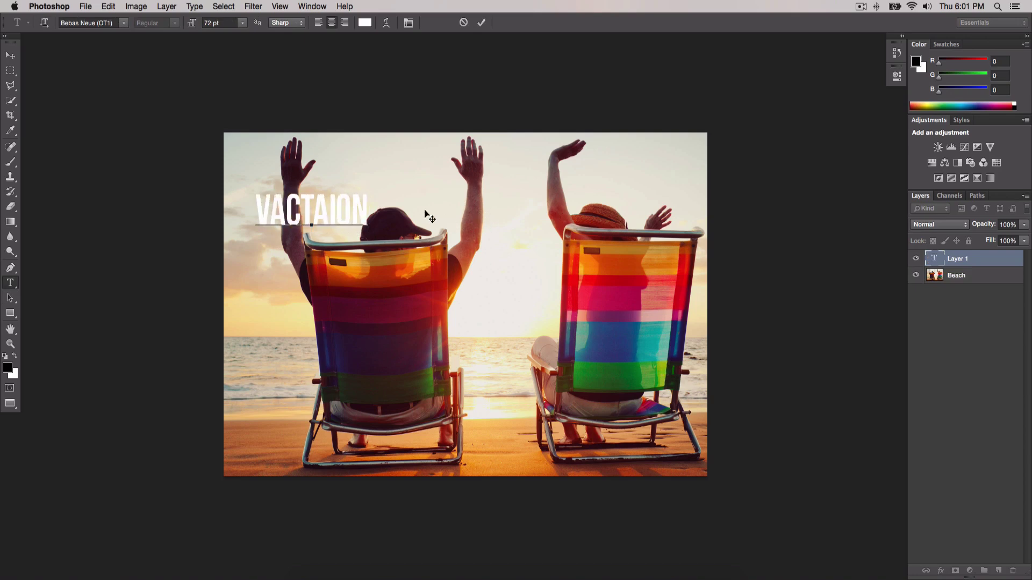
key("BackSpace")
key("BackSpace")
key("BackSpace")
key("BackSpace")
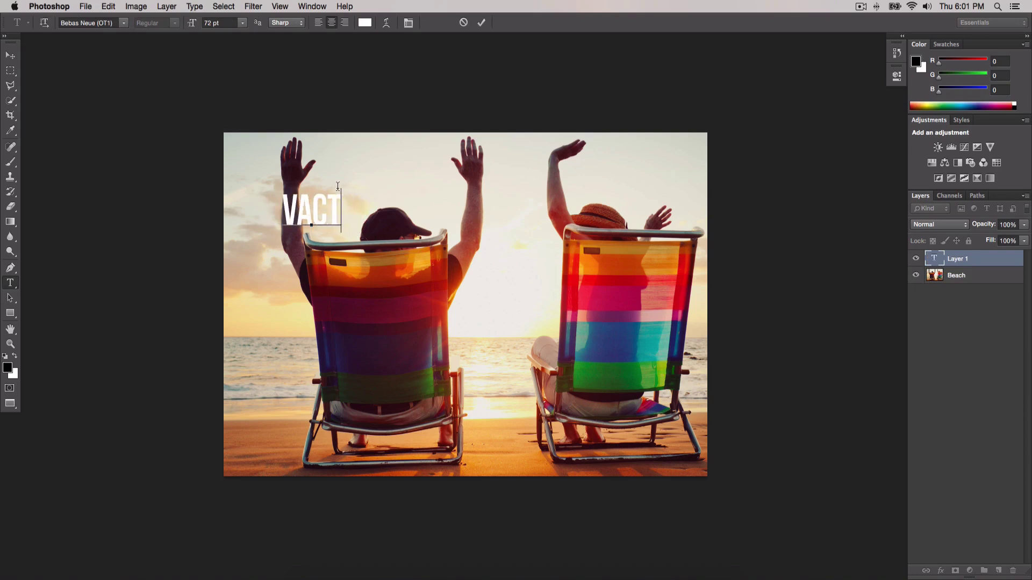
key("BackSpace")
type("ATION")
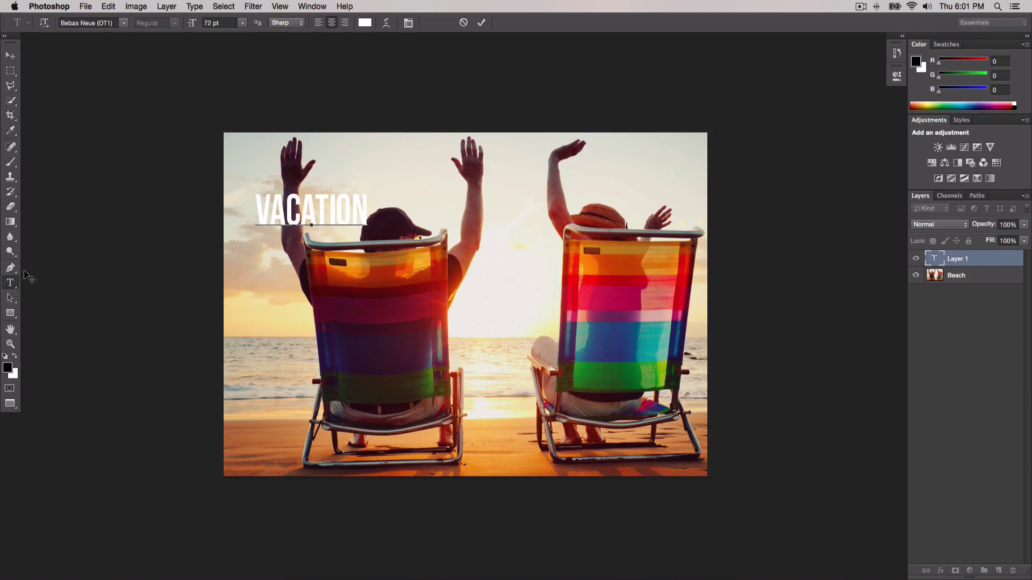
left_click(481, 24)
Step: Move the VACATION text across the sky and down onto the back of the left beach chair
key("super+equal")
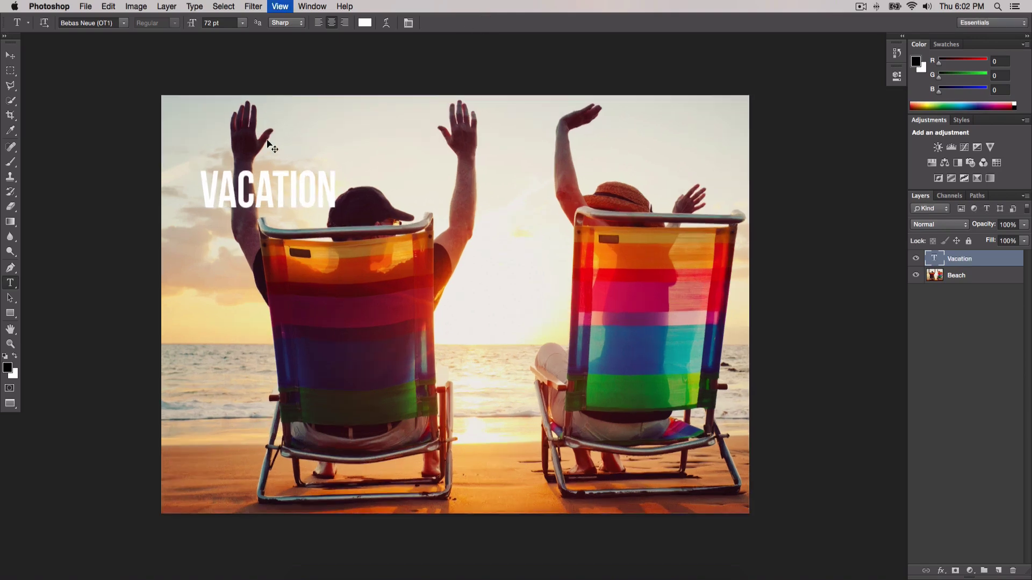
key("v")
left_click_drag(265, 174, 579, 172)
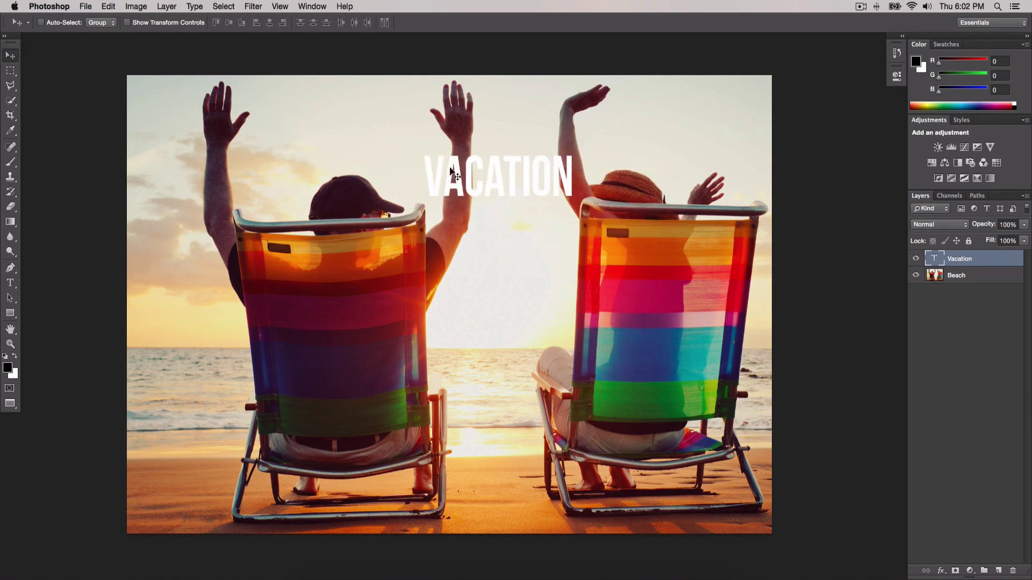
left_click_drag(530, 186, 374, 323)
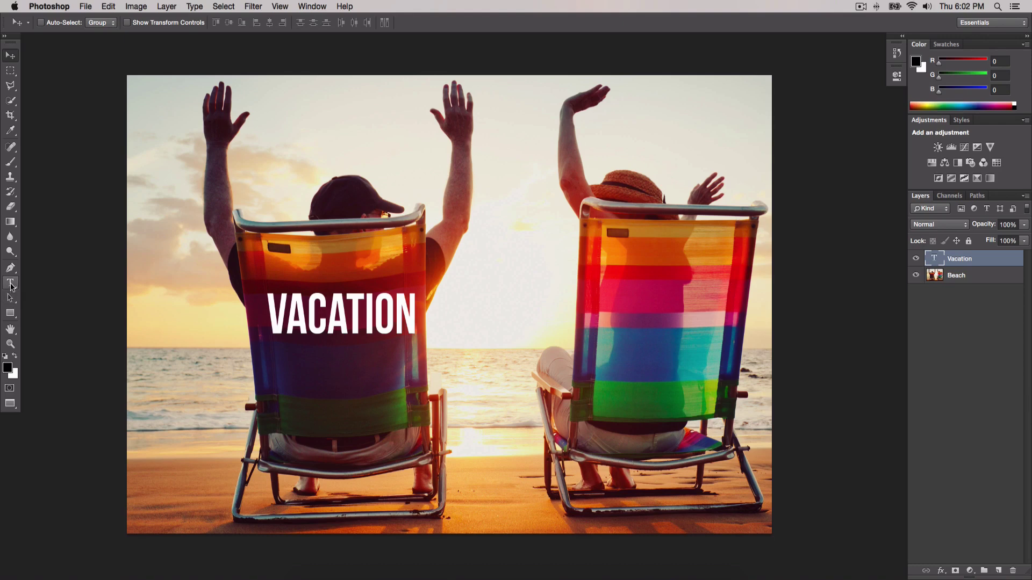
Step: Open the horizontal VACATION text for editing with the Vertical Type tool and select all of its characters
left_click(11, 286)
left_click(11, 287)
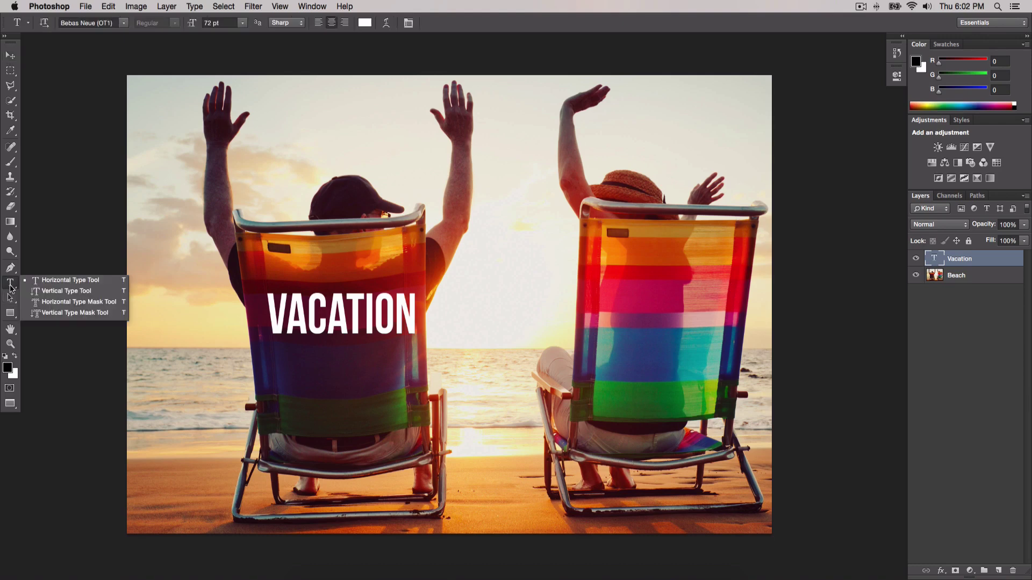
left_click(12, 287)
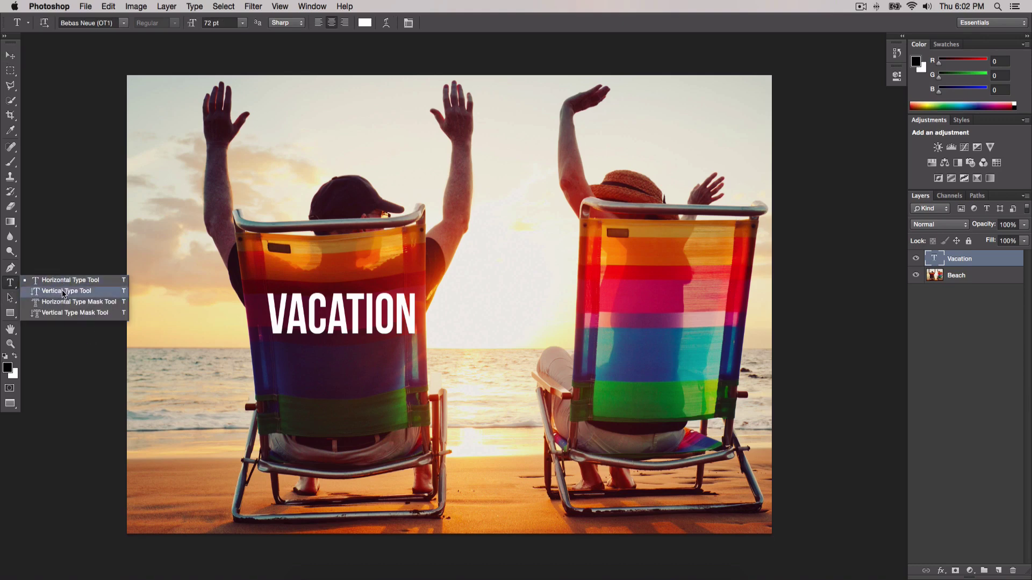
left_click(327, 311)
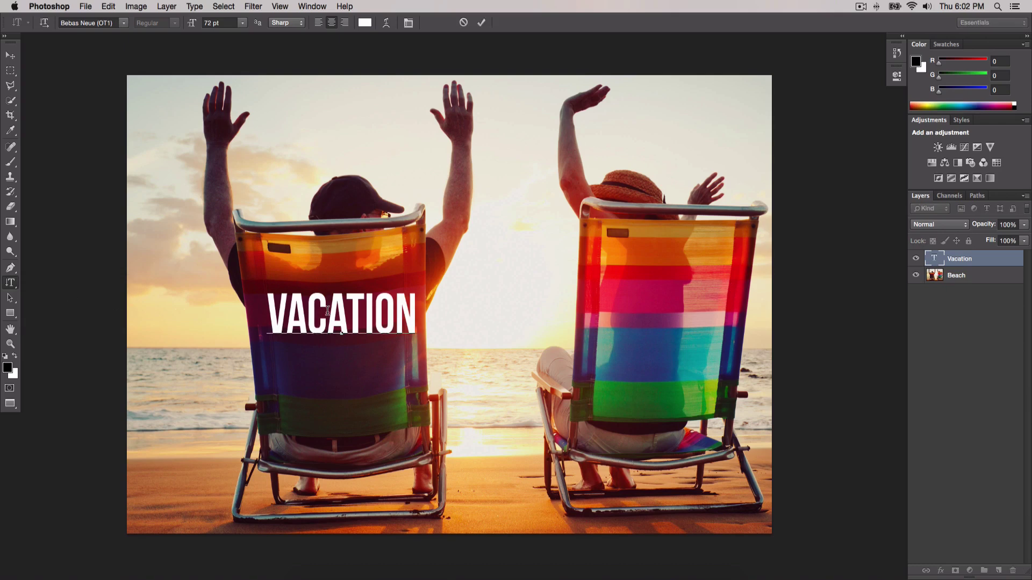
key("super+a")
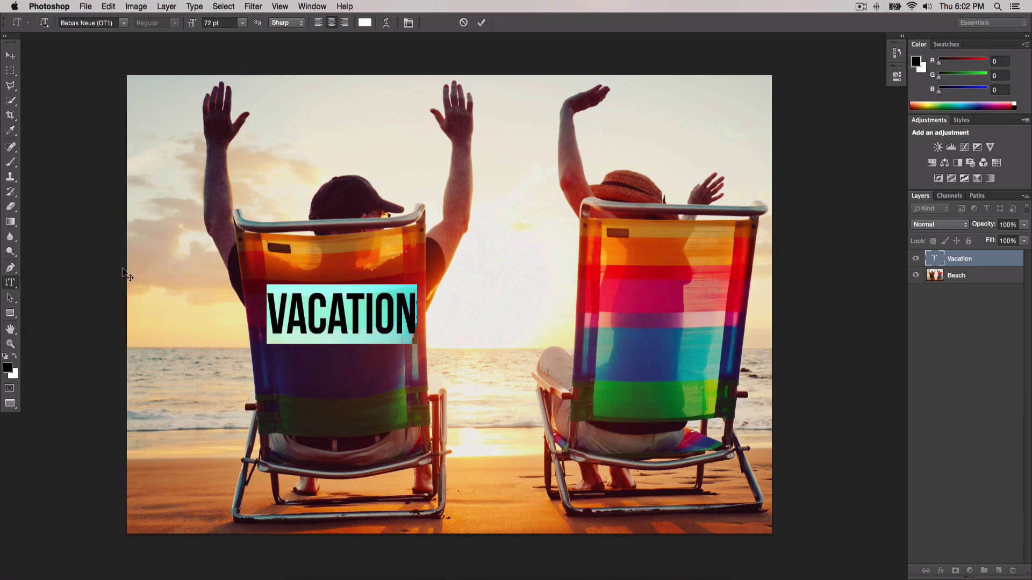
Step: Reselect the whole word VACATION by extending the selection from its first letter, and cancel the text edit
left_click(115, 6)
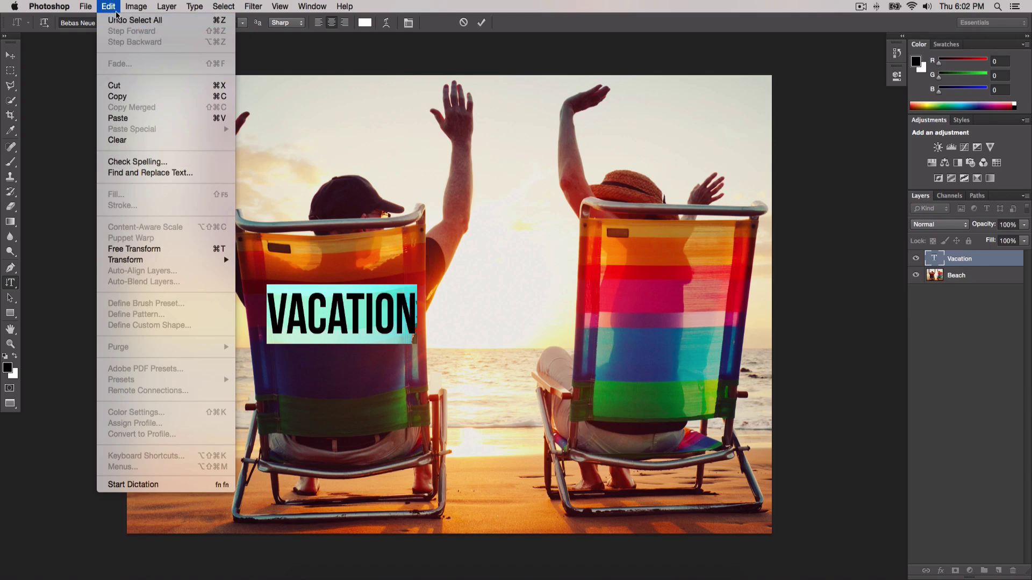
mouse_move(224, 6)
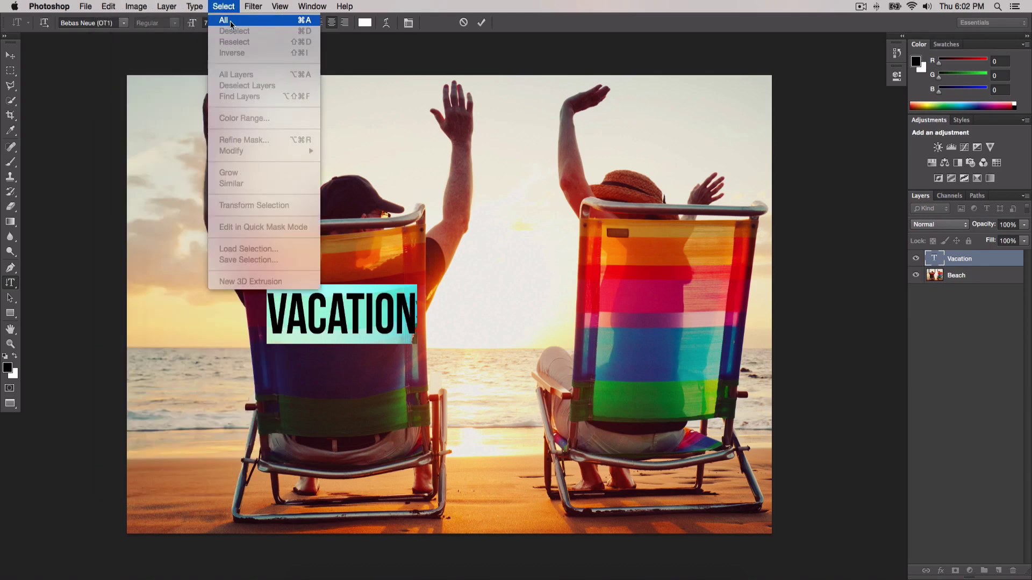
left_click(231, 24)
key("Left")
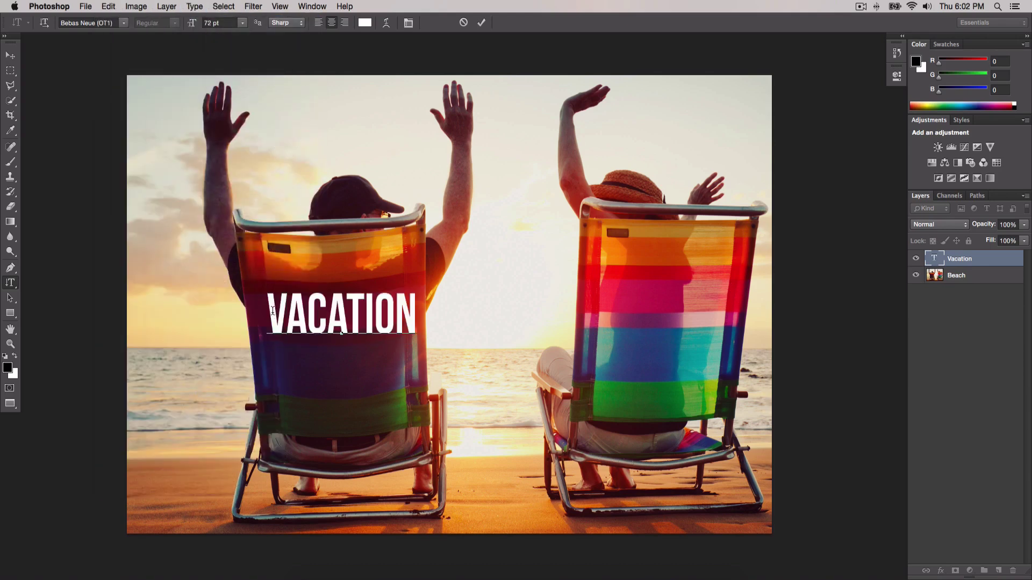
key("shift+Right")
key("shift+Right")
key("shift+End")
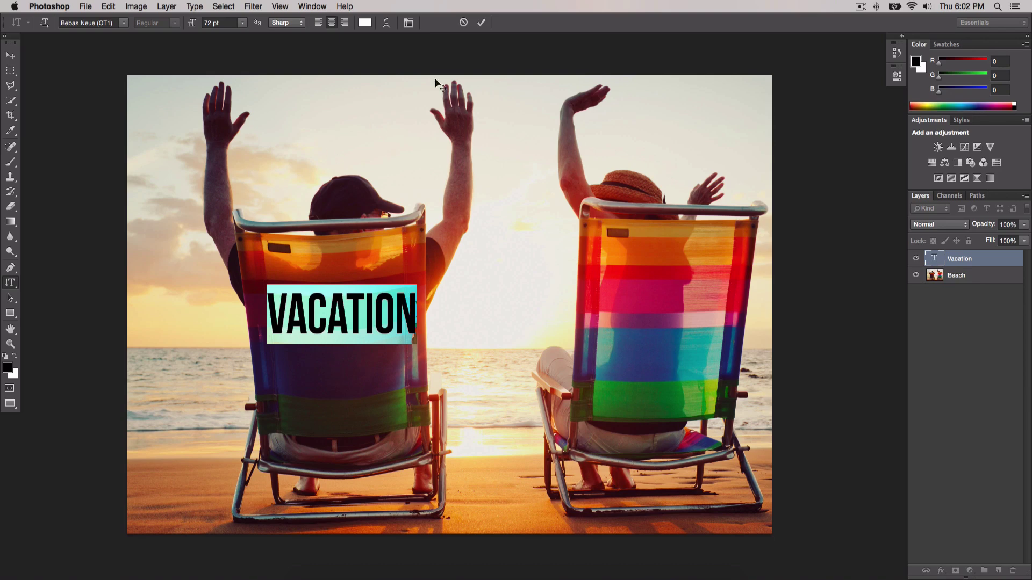
left_click(469, 22)
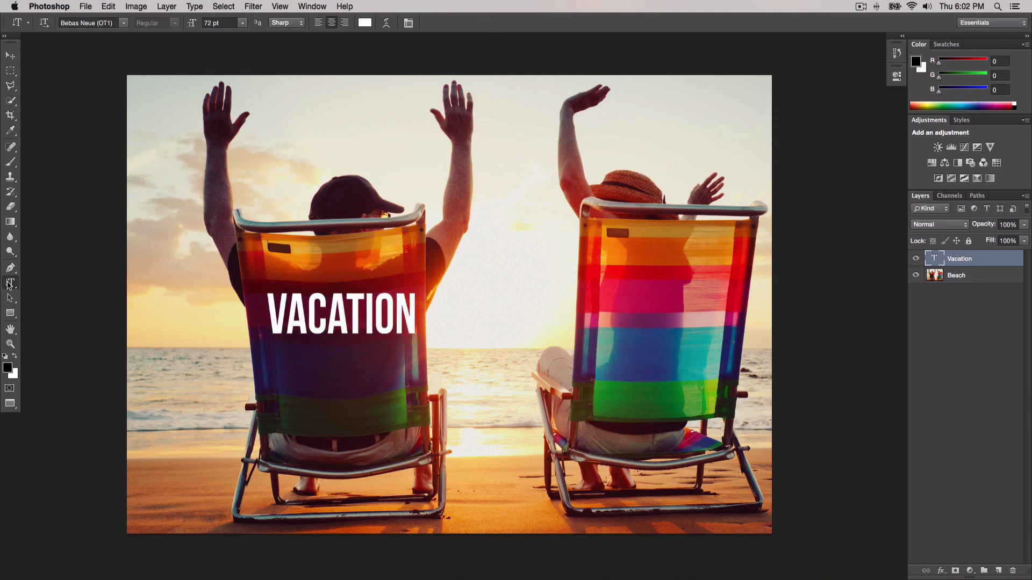
Step: Add a vertical text reading VACATION with the Vertical Type tool and position it along the photo's left edge
mouse_move(9, 285)
left_mouse_down()
mouse_move(30, 286)
mouse_move(22, 282)
left_mouse_up()
left_click(16, 287)
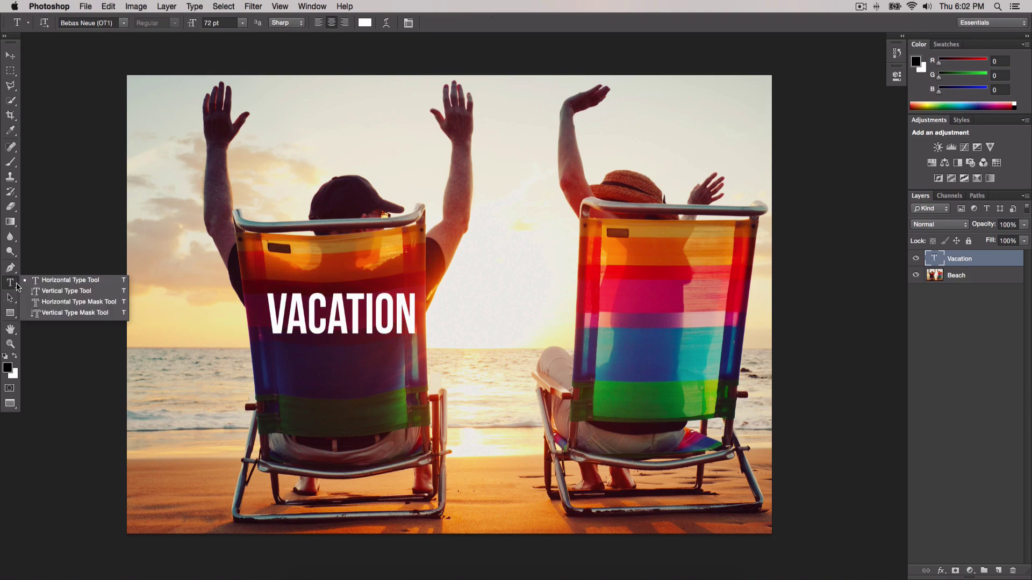
left_click(44, 292)
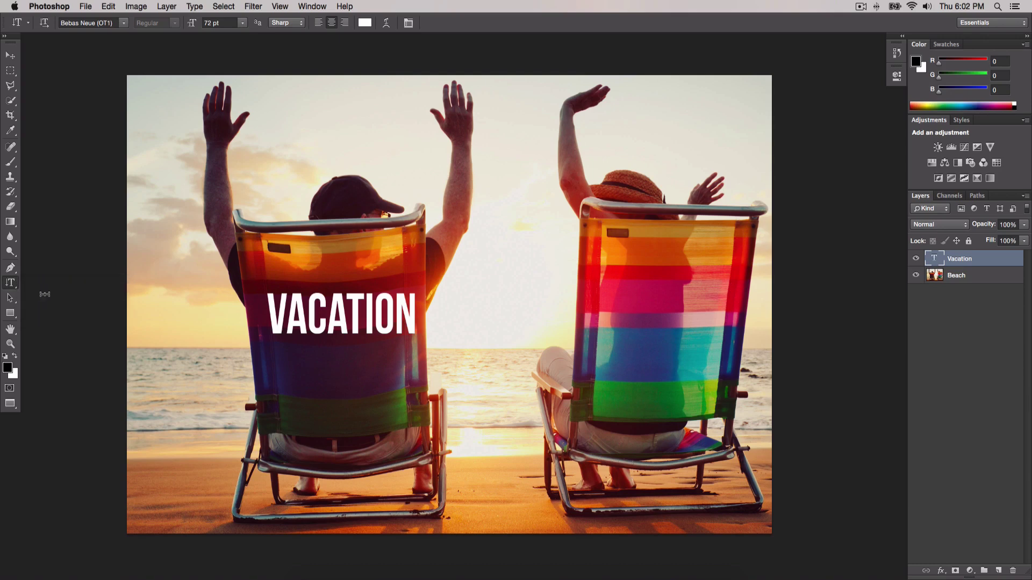
left_click(169, 131)
type("V")
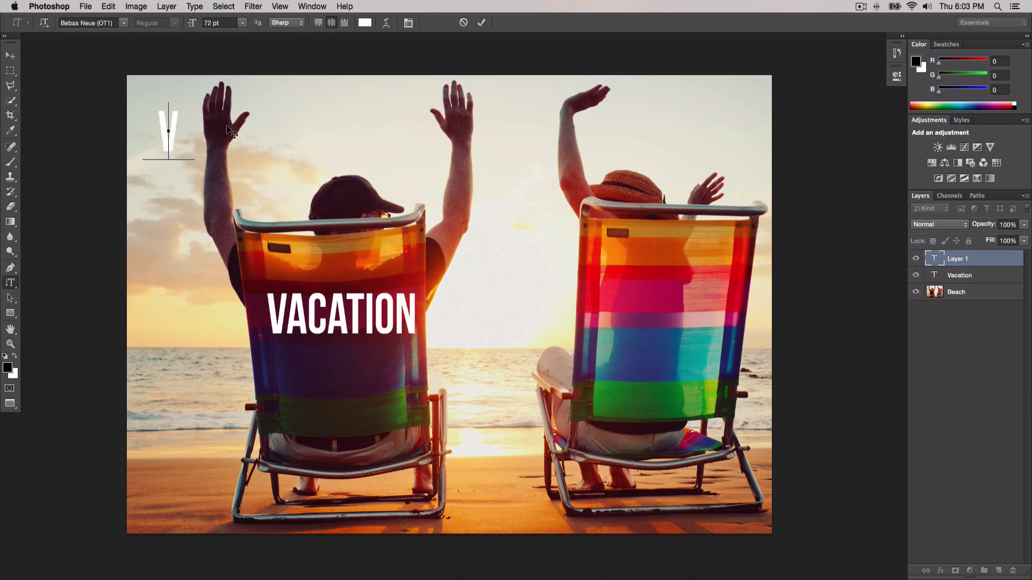
type("A")
key("BackSpace")
type("ACATION")
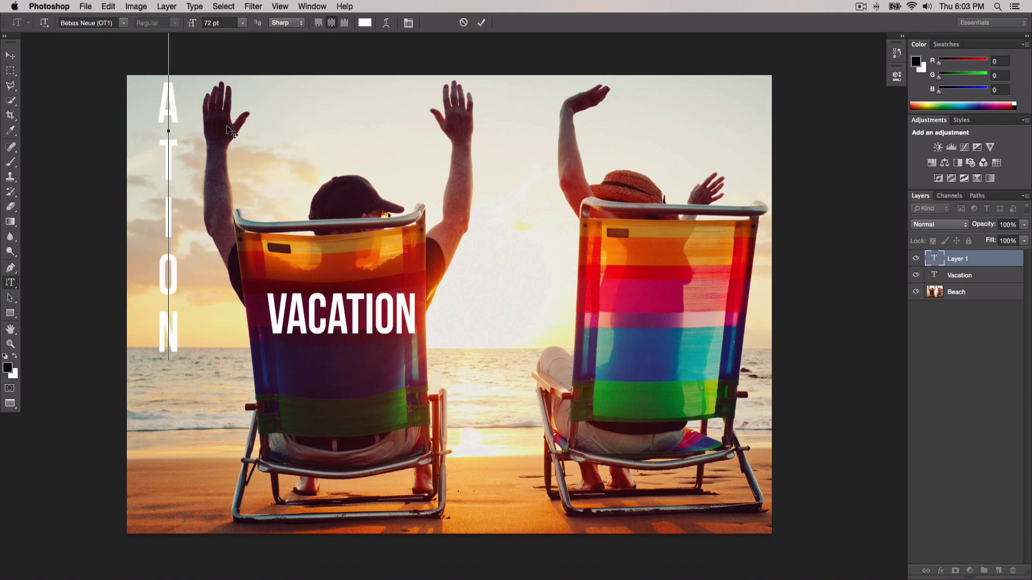
left_click(481, 22)
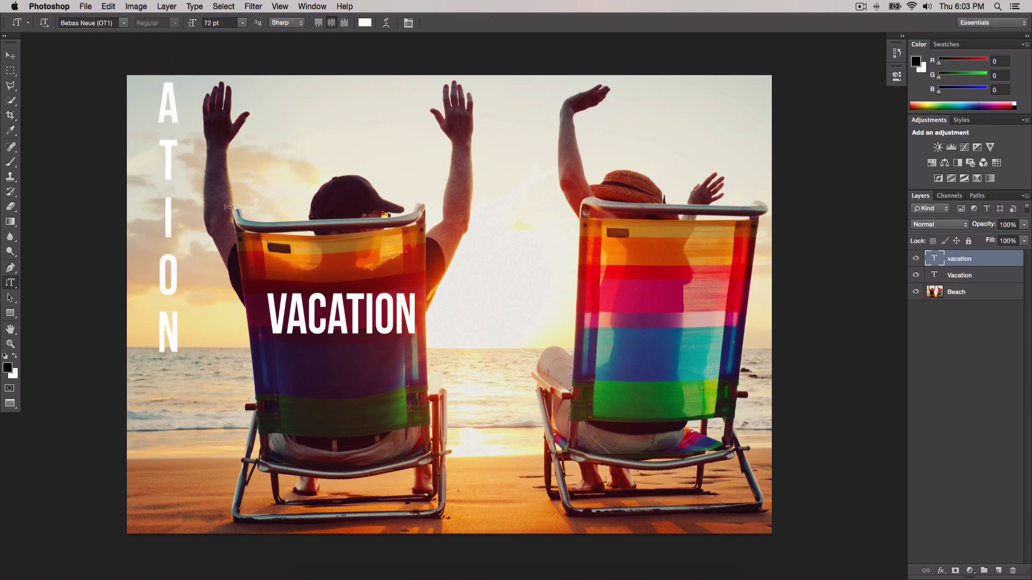
key("v")
left_click_drag(175, 159, 157, 333)
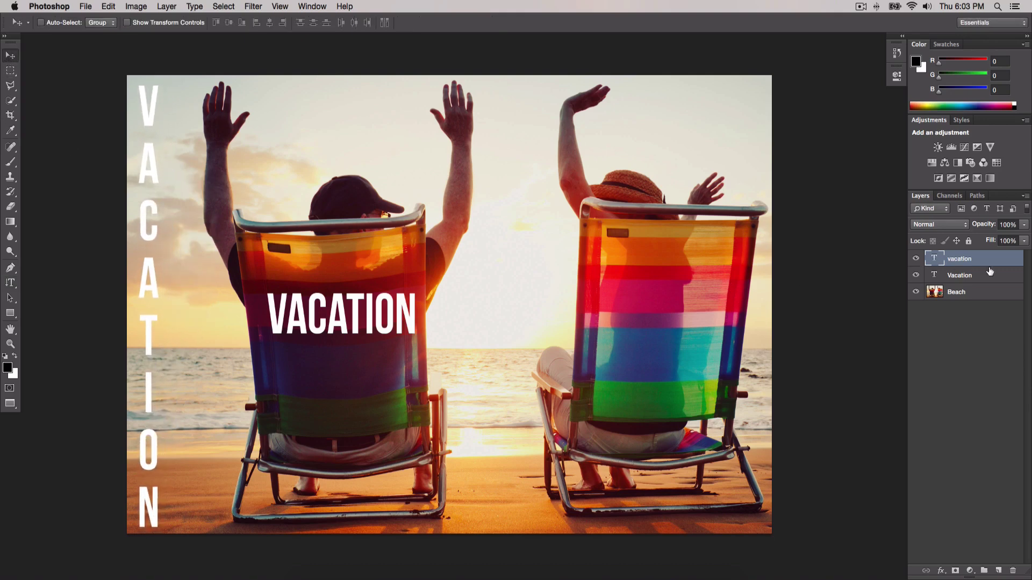
Step: Hide the layer holding the horizontal VACATION text on the left chair
left_click(985, 275)
left_click(915, 275)
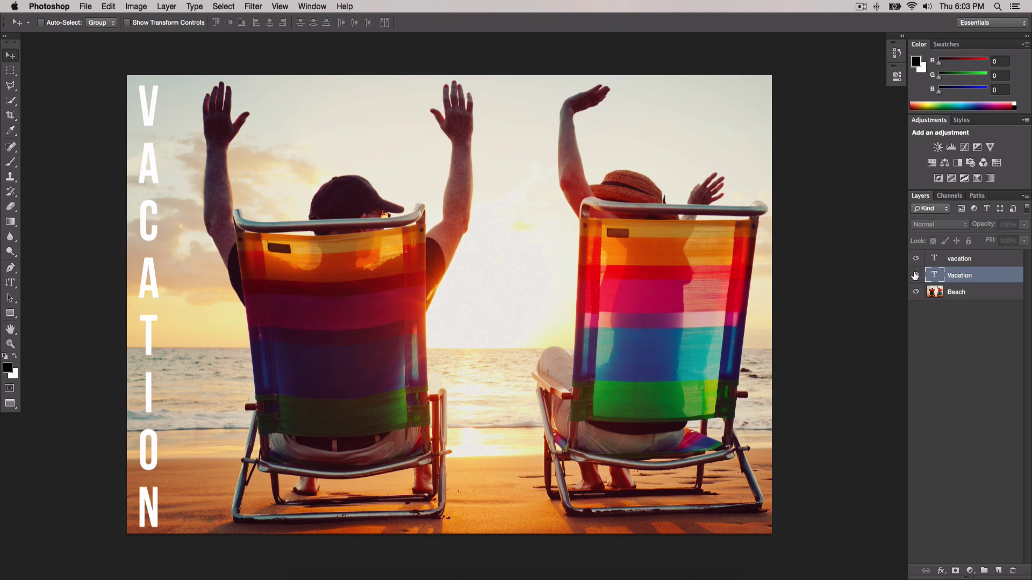
Step: Show the horizontal VACATION text layer again, select the vertical text layer, and toggle its visibility off and on
left_click(915, 275)
left_click(985, 258)
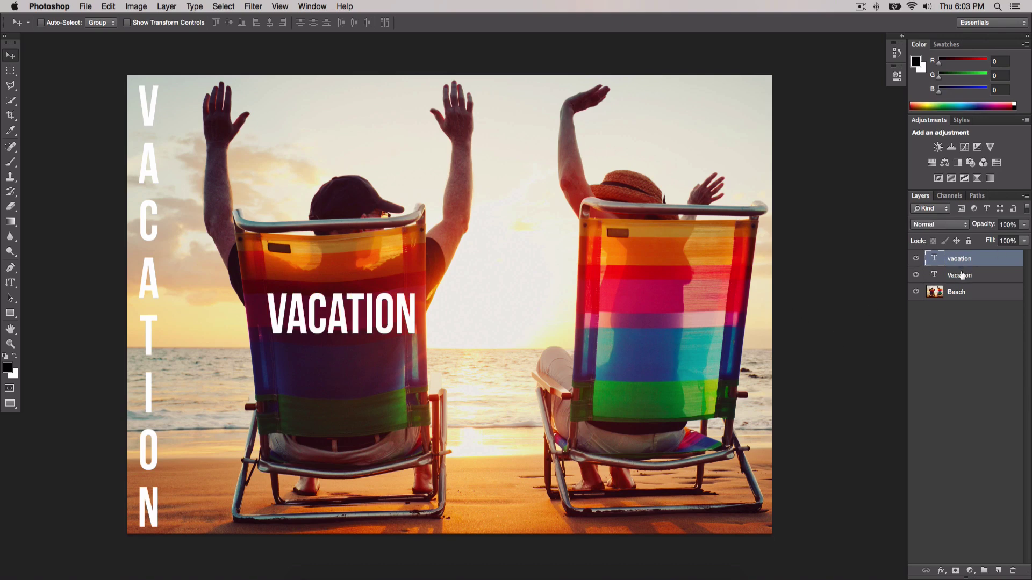
left_click(917, 260)
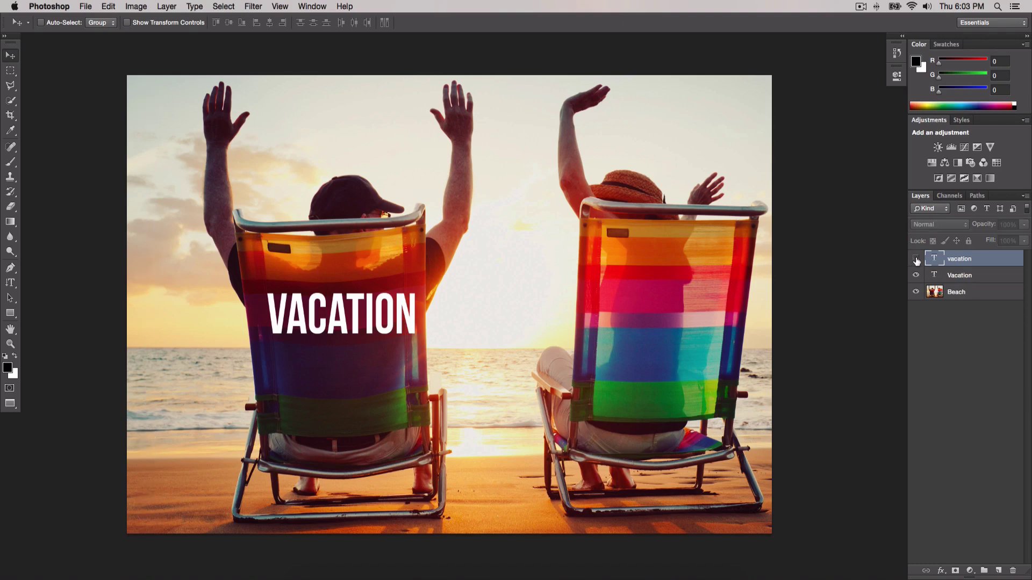
left_click(917, 260)
left_click(916, 259)
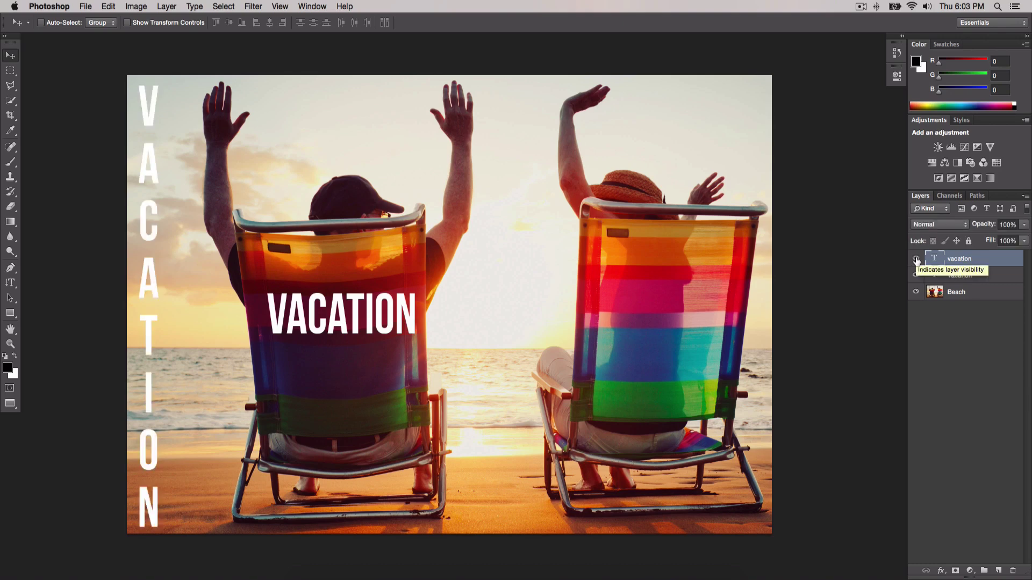
left_click(916, 259)
left_click(917, 259)
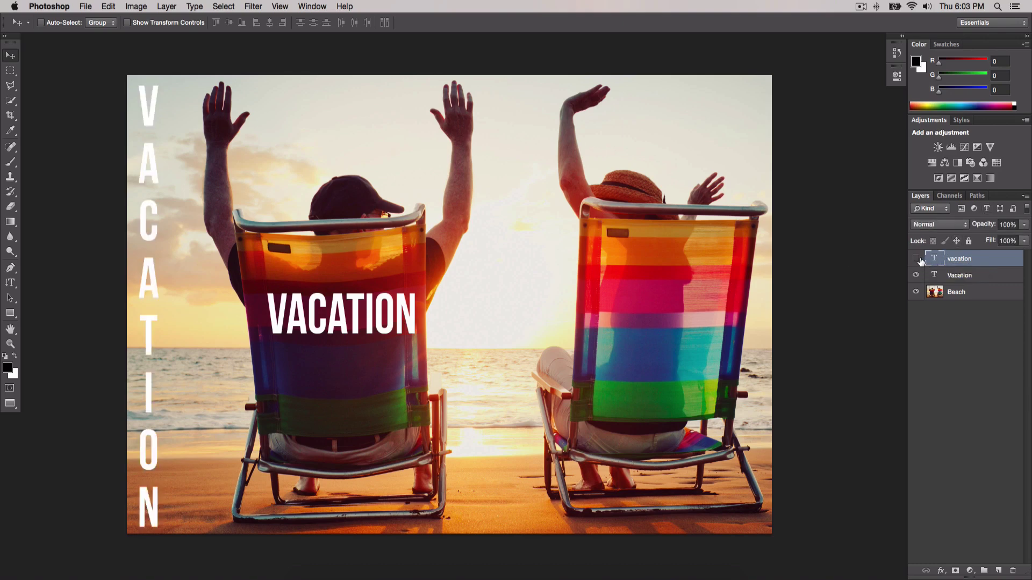
Step: Delete the horizontal VACATION text layer, keeping the vertical text and Beach layers
left_click(977, 277)
key("Delete")
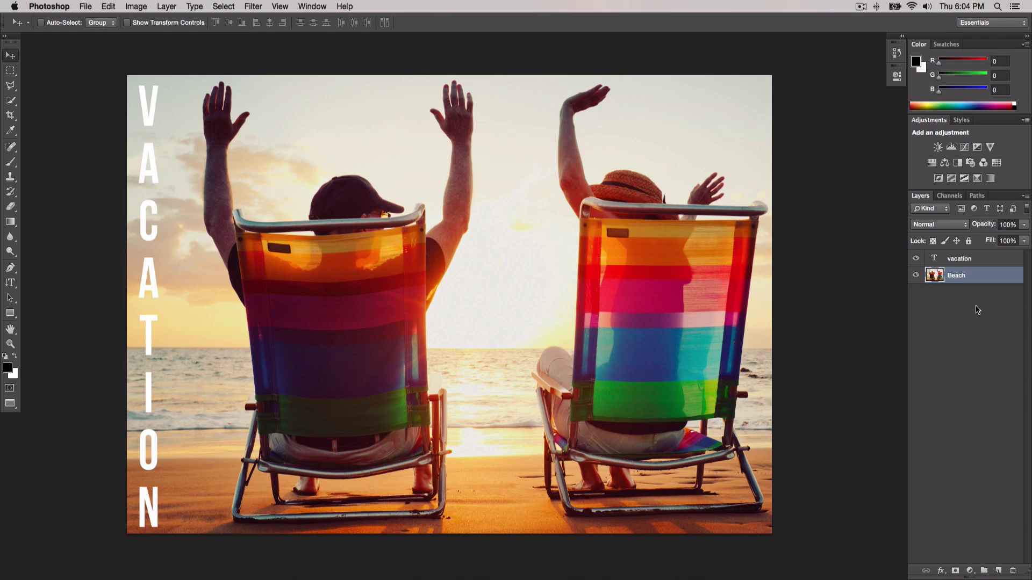
Step: Zoom in on the photo and pan around the left chair and the man's raised arms
key("super+equal")
key("super+equal")
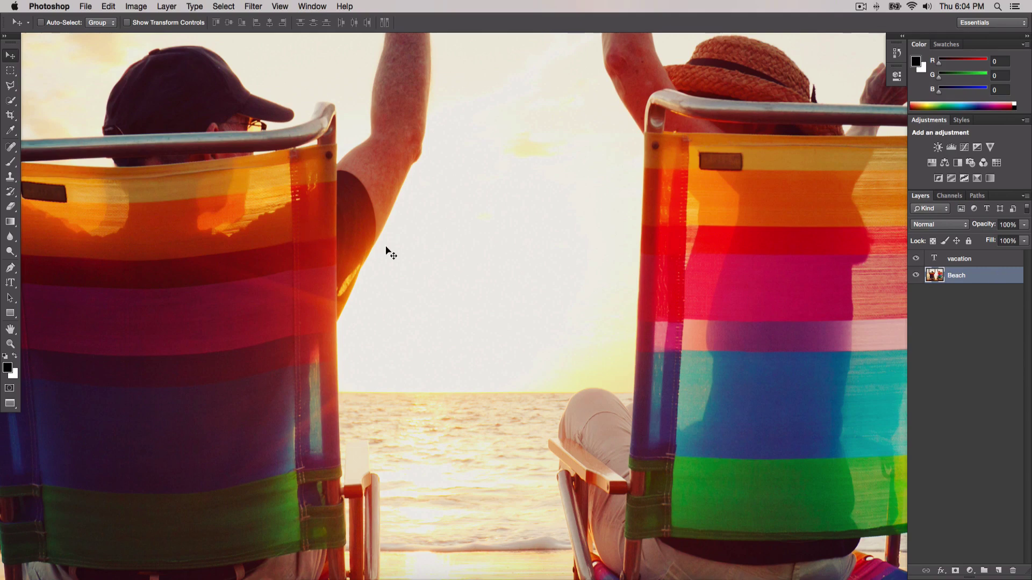
left_click_drag(288, 358, 382, 302)
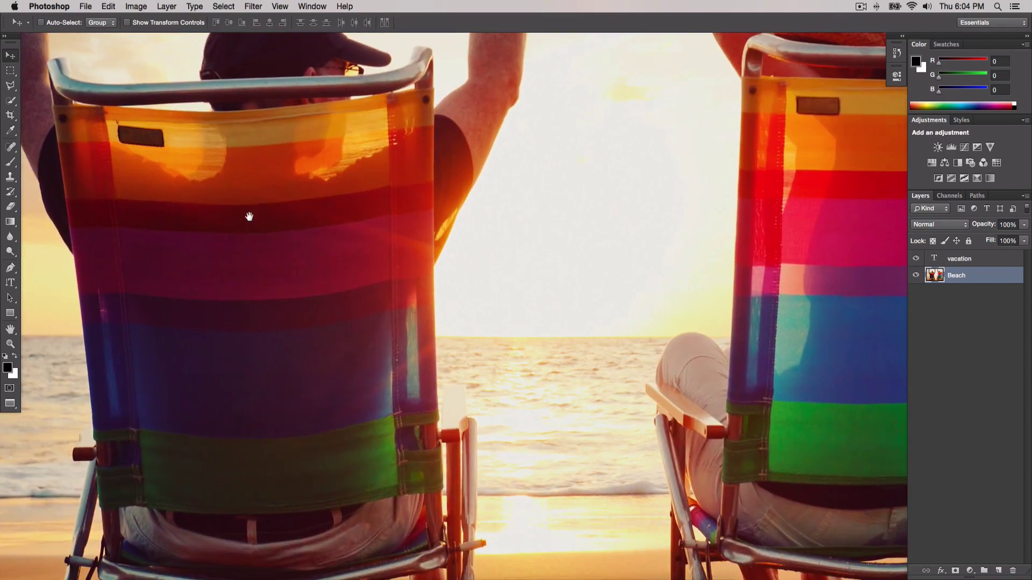
left_click_drag(248, 216, 329, 295)
left_click_drag(407, 194, 463, 290)
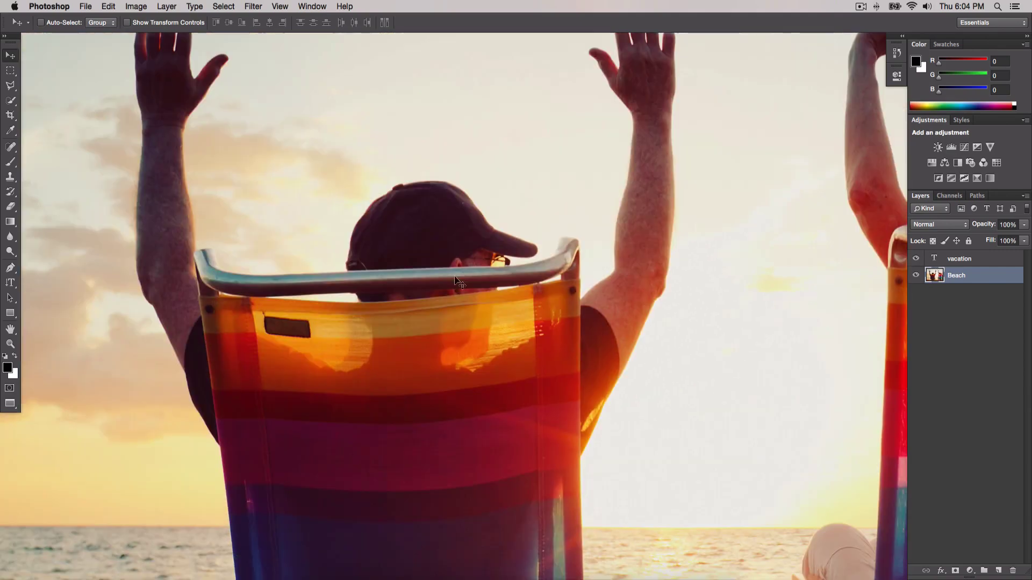
scroll(446, 244, "down", 4)
scroll(446, 244, "right", 2)
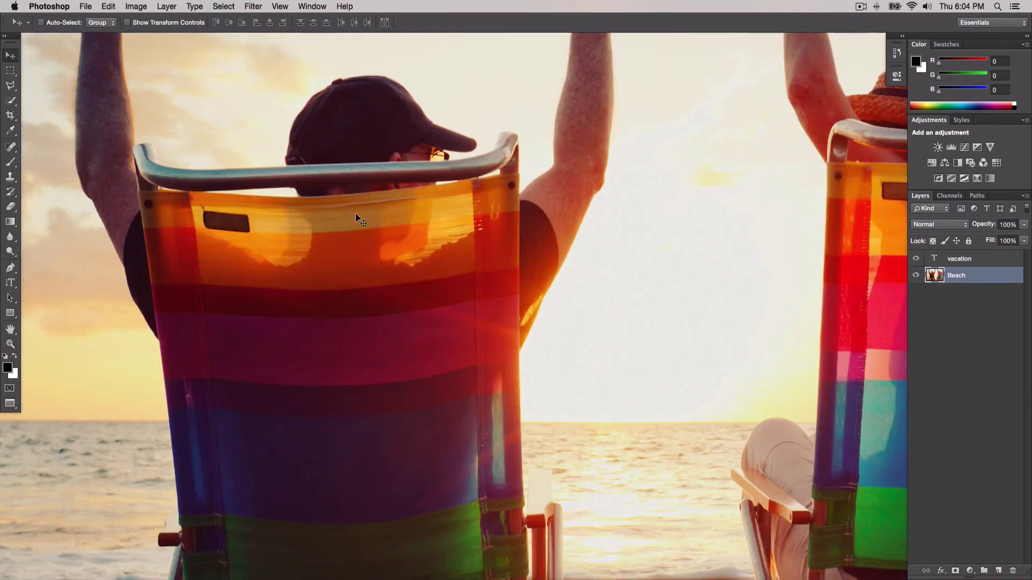
left_click_drag(334, 207, 440, 311)
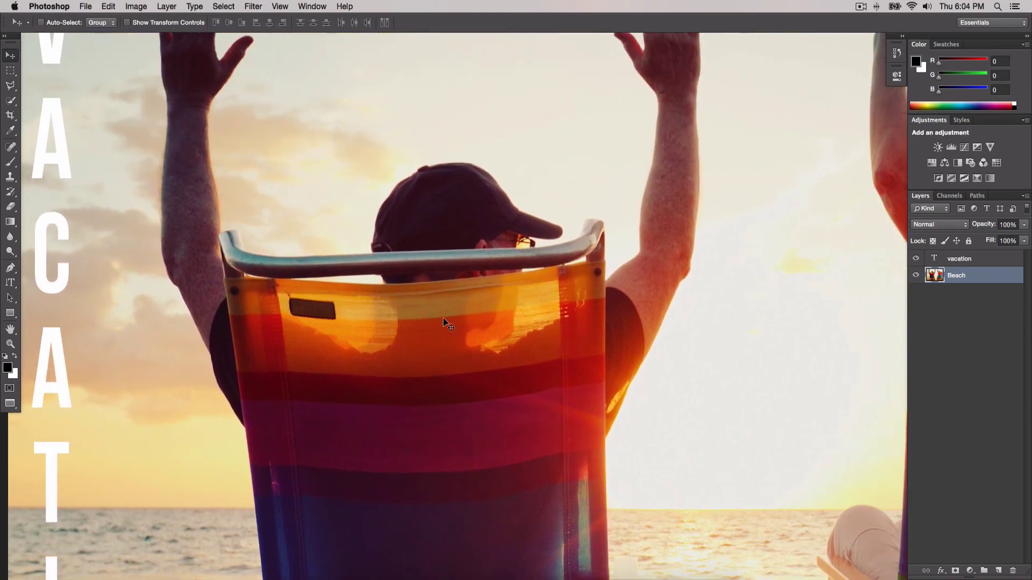
Step: Fit the whole photo on screen, view it at 100%, and return to the fitted view
key("super+0")
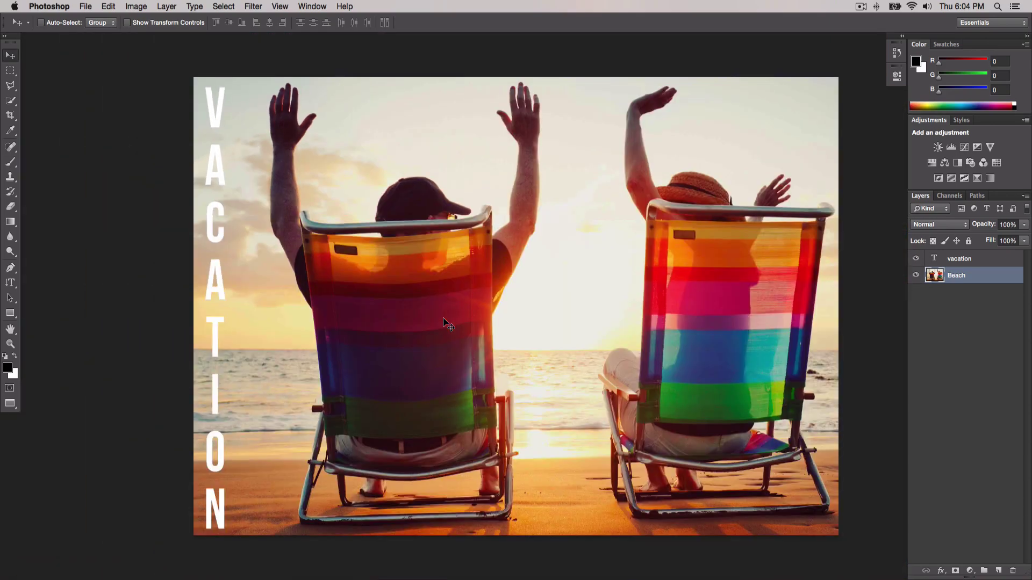
key("super+1")
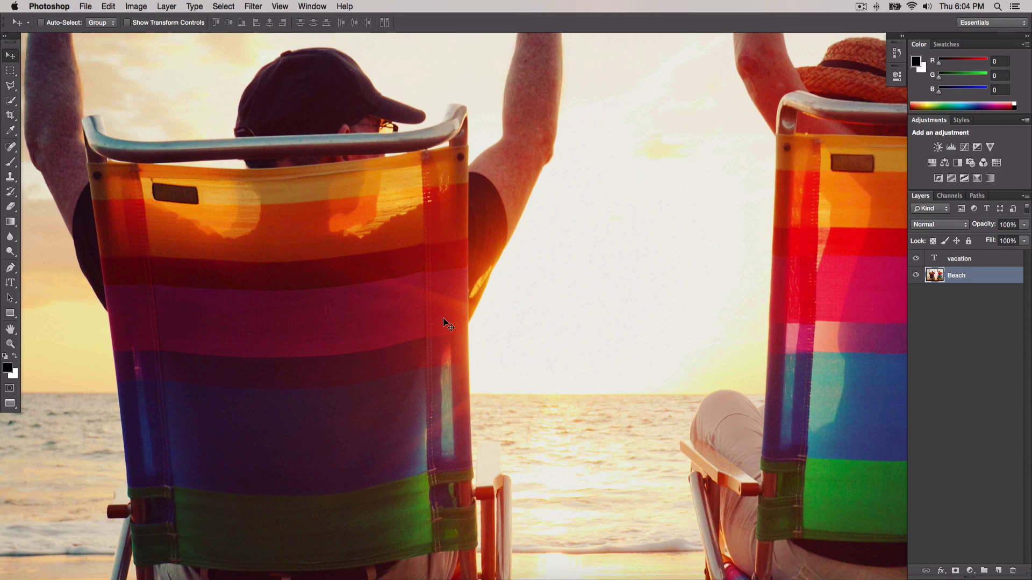
key("super+0")
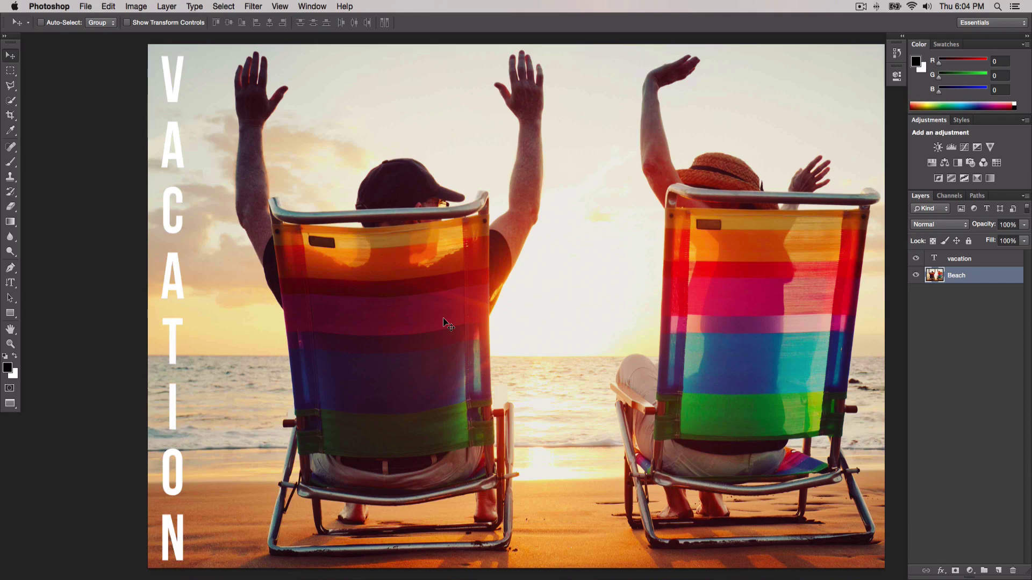
scroll(437, 312, "right", 3)
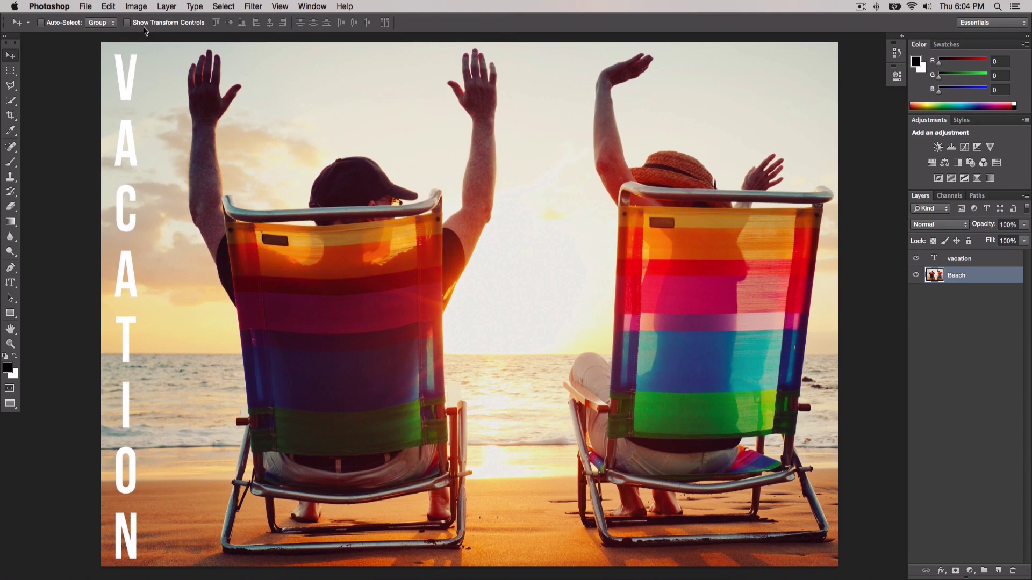
Step: Magnify and reduce the photo with the Zoom In and Zoom Out commands, and fit it on screen
left_click(278, 6)
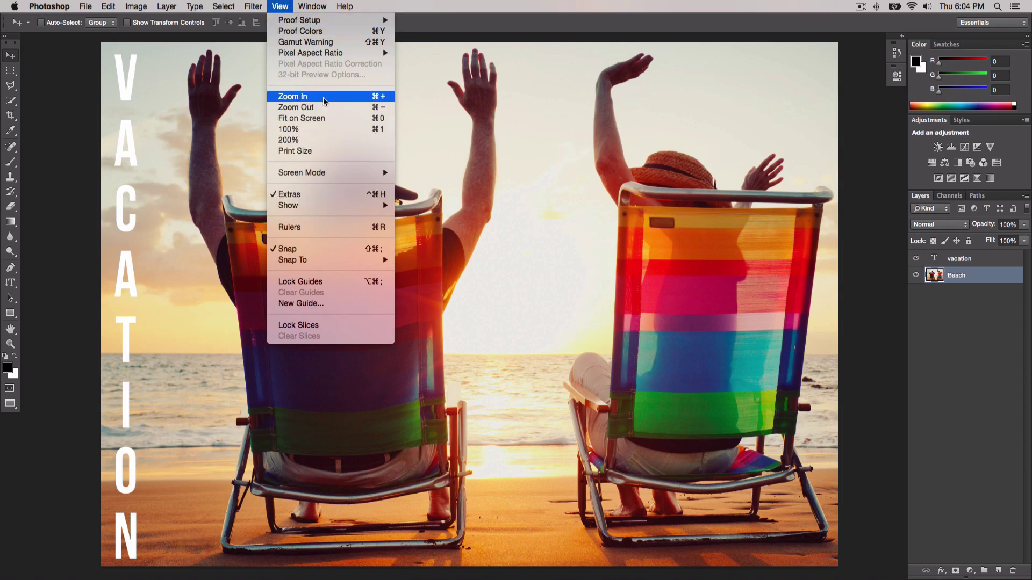
left_click(376, 96)
left_click(280, 6)
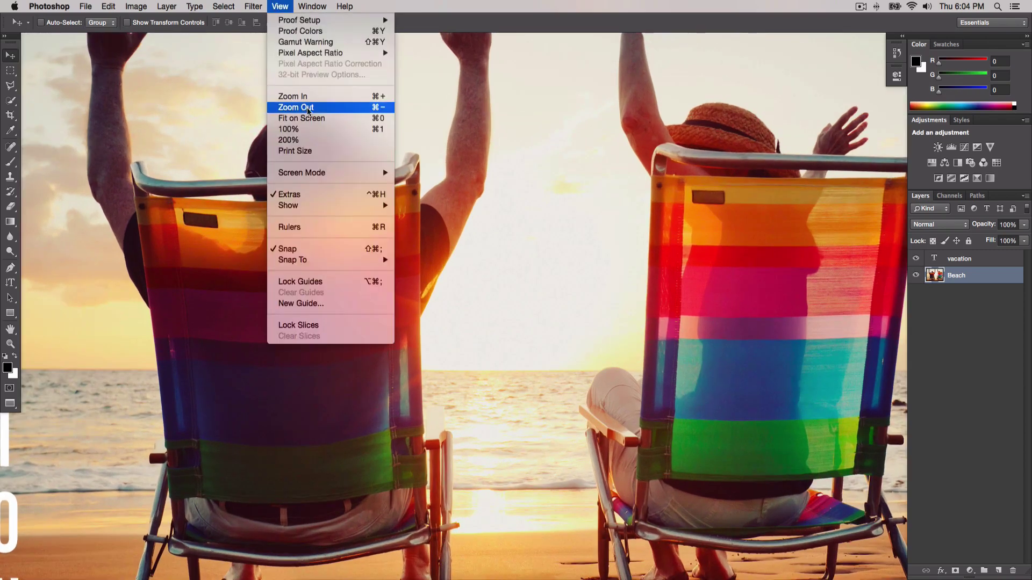
left_click(309, 107)
left_click(280, 6)
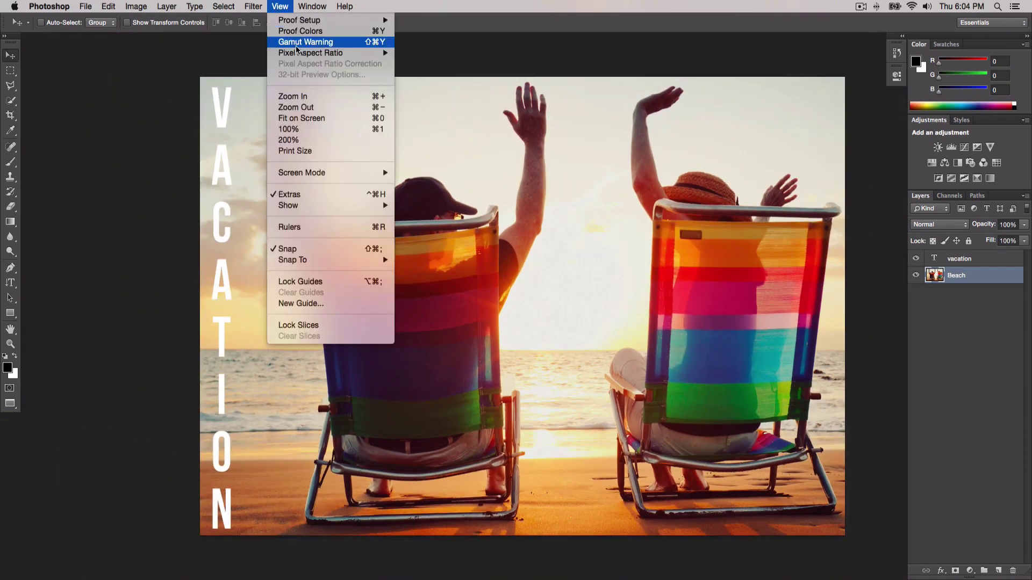
left_click(301, 96)
left_click(280, 6)
left_click(307, 96)
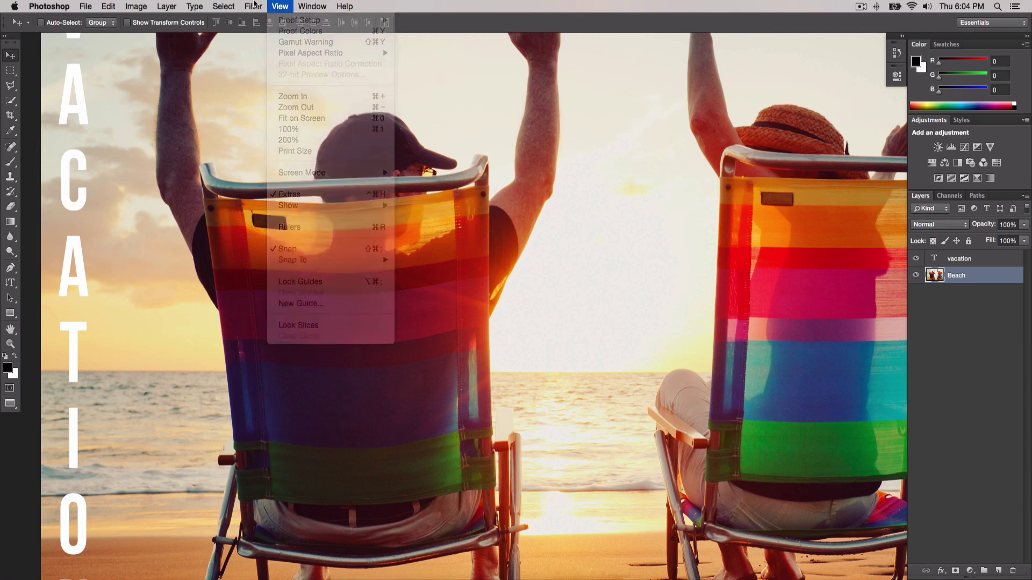
left_click(280, 6)
left_click(298, 108)
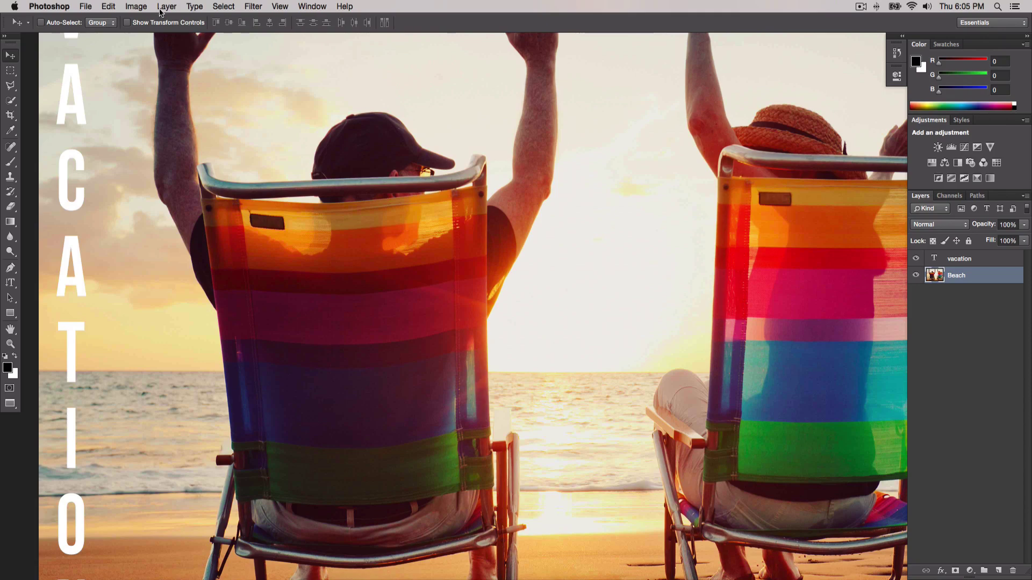
key("super+0")
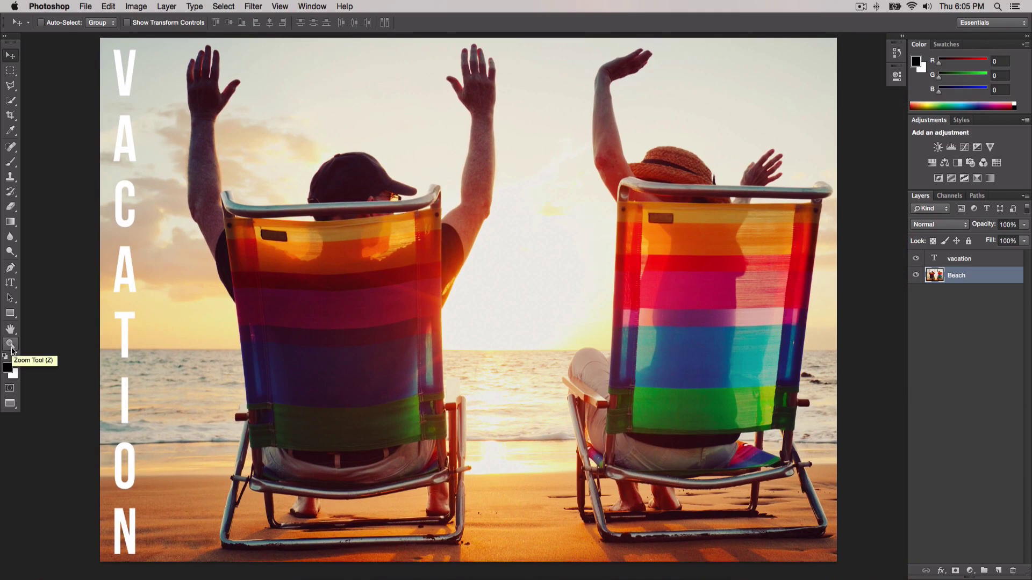
Step: Zoom in and out at the left chair's upper corner with the Zoom tool and pan across both chairs
left_click(11, 344)
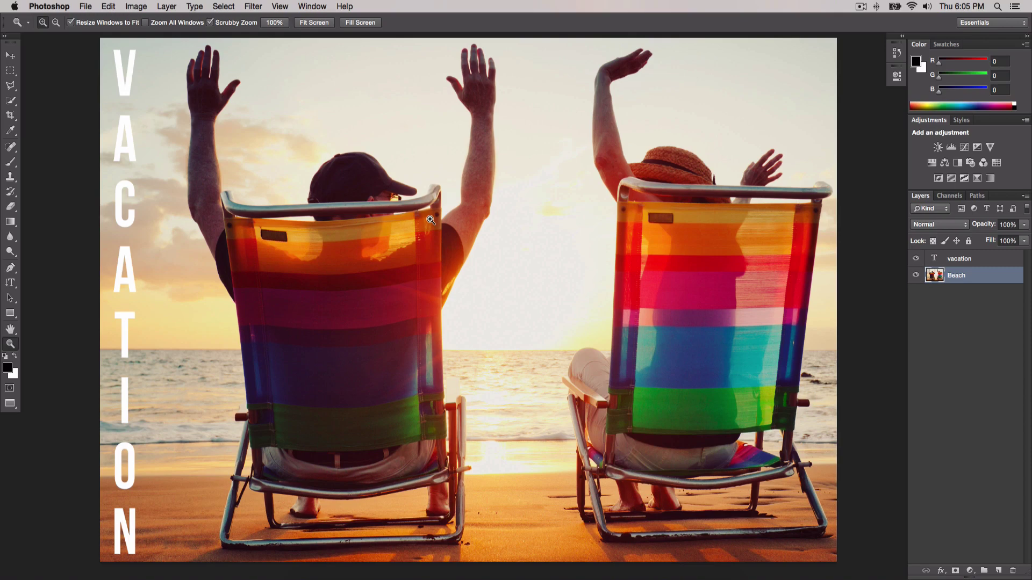
left_click_drag(431, 220, 431, 220)
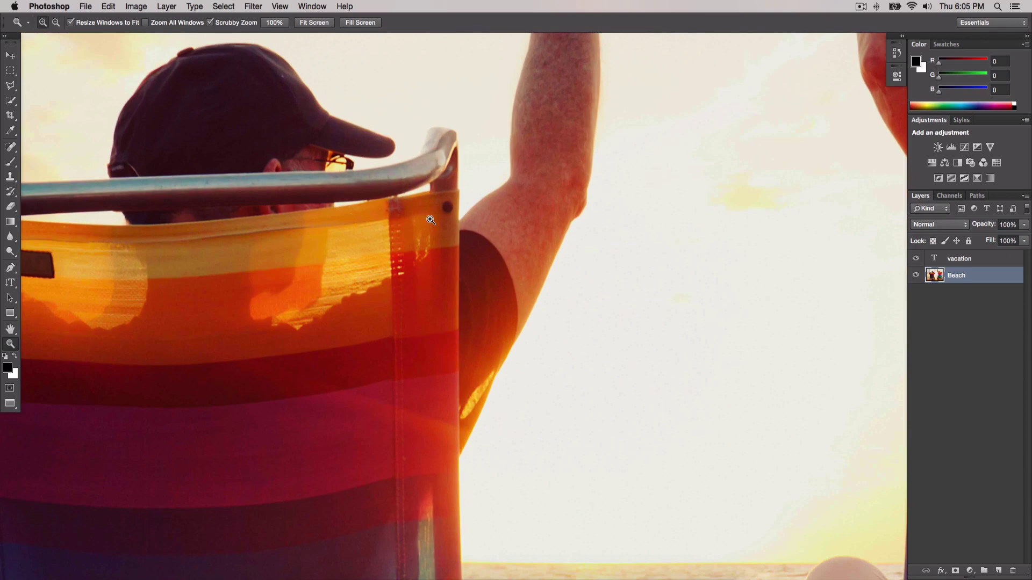
key("alt")
left_click_drag(431, 220, 431, 220)
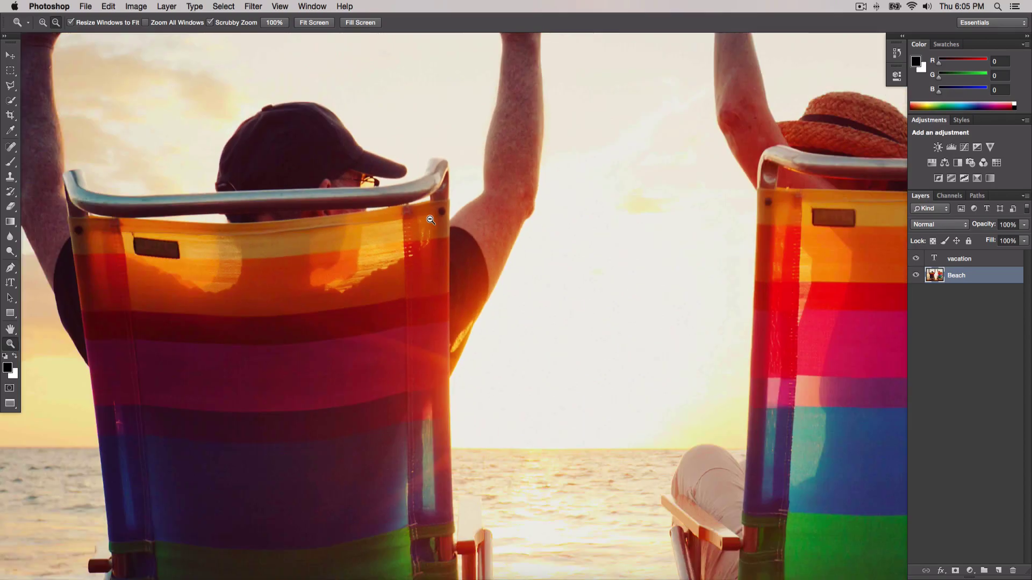
left_click(430, 219)
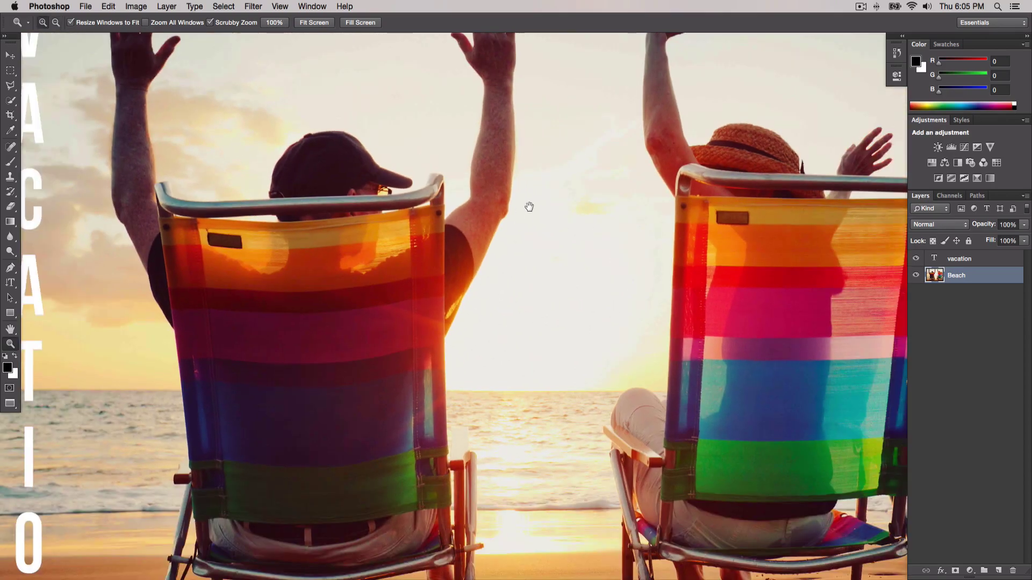
left_click_drag(527, 205, 446, 198)
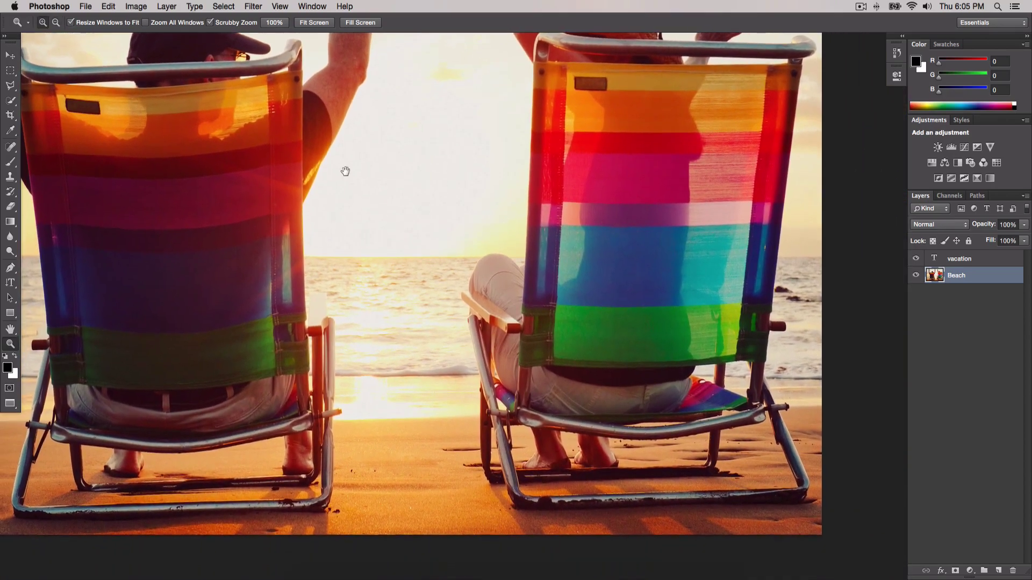
left_click_drag(345, 170, 562, 221)
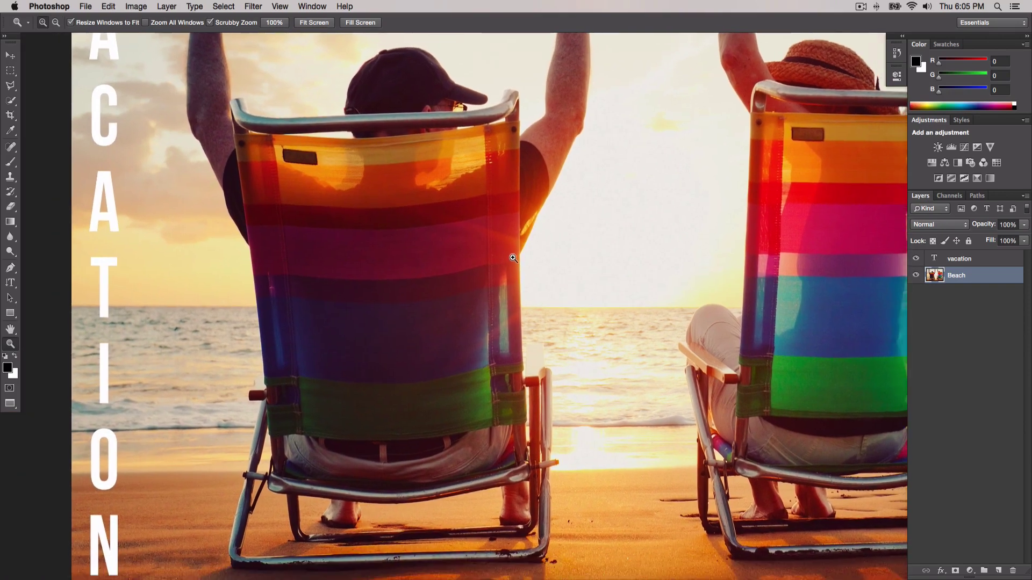
Step: Inspect the woman's hat up close with the Zoom tool, zoom back out, and recentre the whole photo
left_click_drag(513, 258, 553, 281)
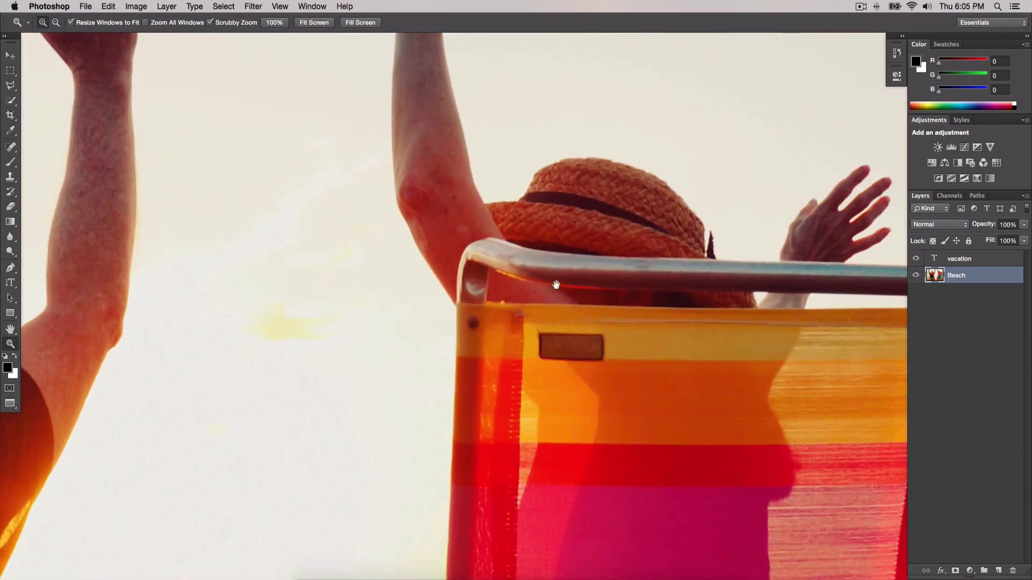
key("alt")
left_click(561, 260, "alt")
left_click(429, 228, "alt")
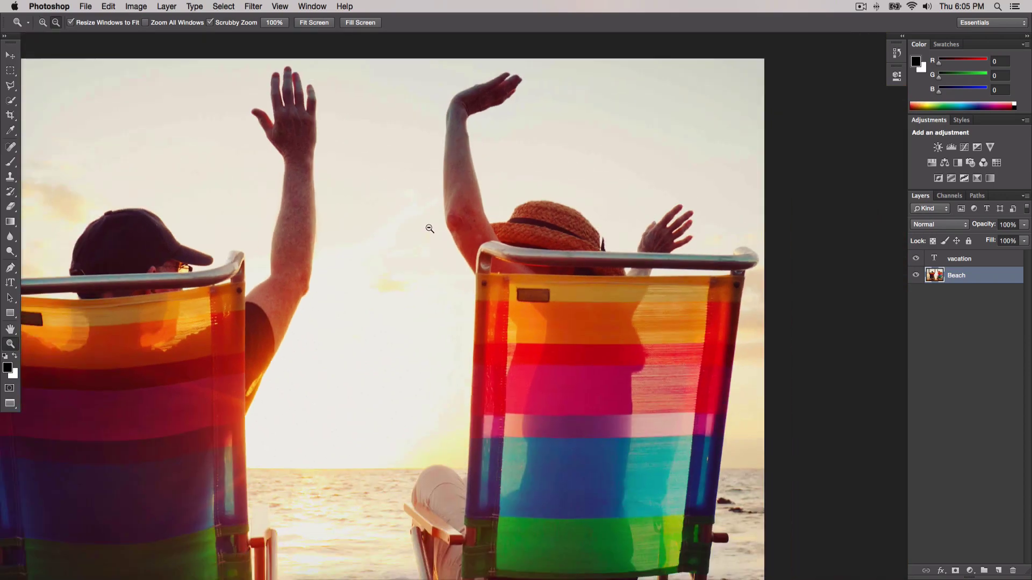
left_click(356, 230, "alt")
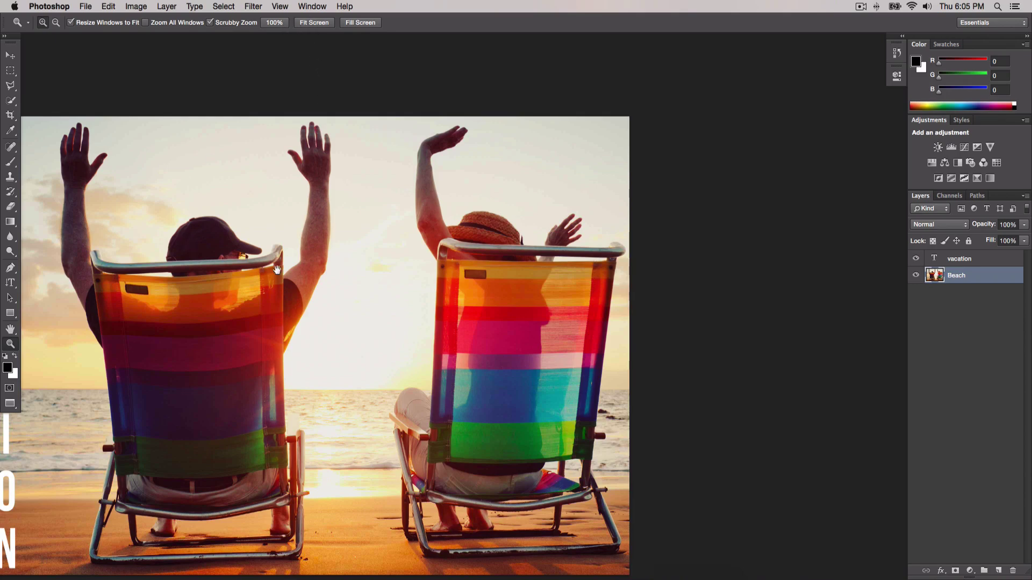
left_click_drag(278, 270, 426, 240)
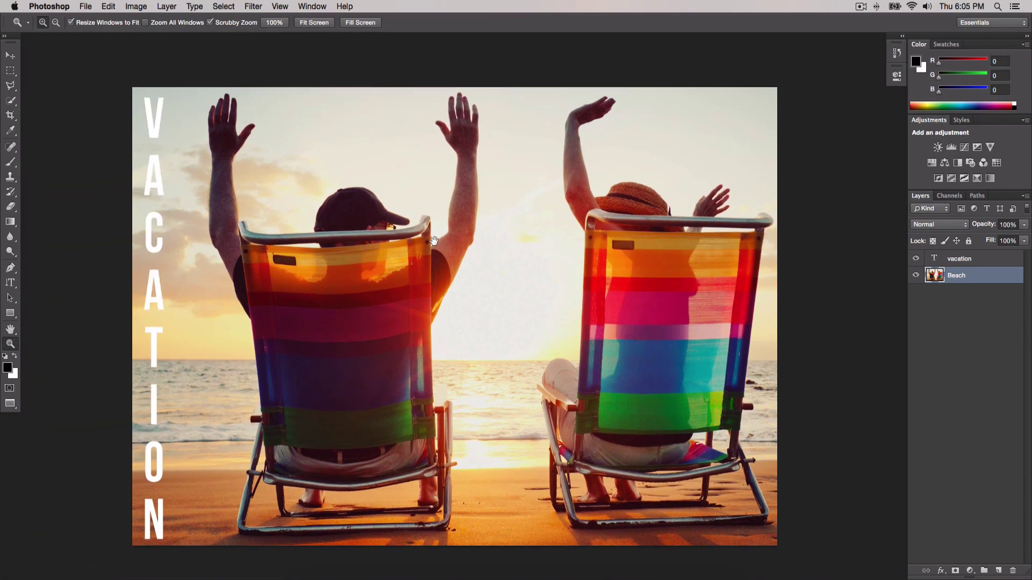
Step: Zoom in near the man's arm, zoom out using the tool's zoom-out mode, restore zoom-in mode and fit the photo on screen
left_click(423, 210)
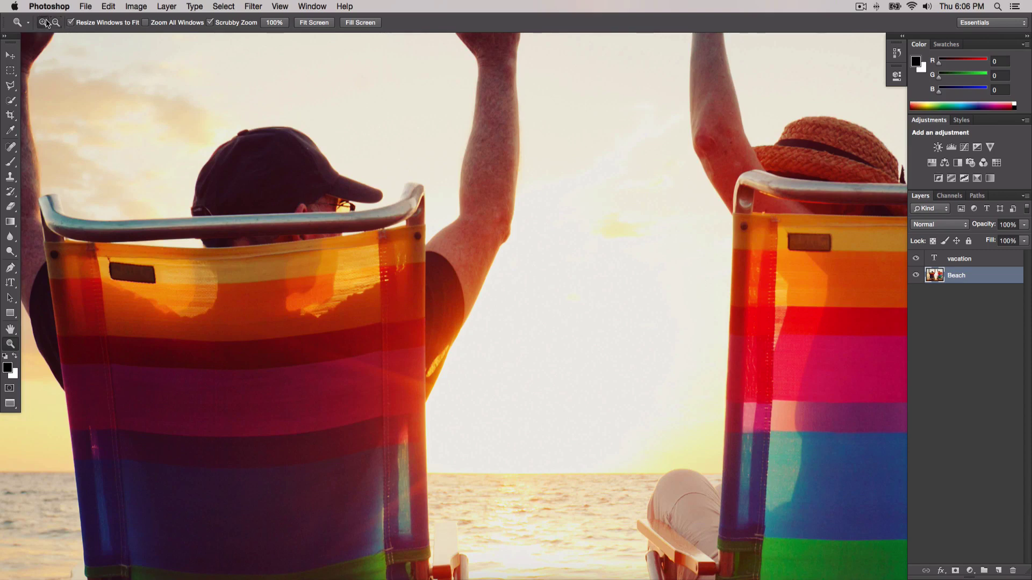
left_click(464, 261)
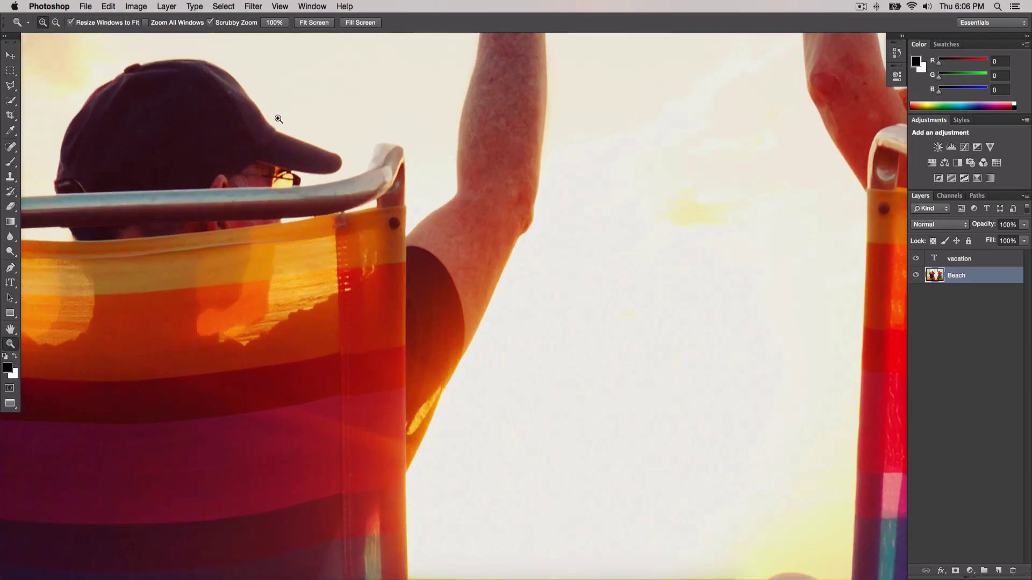
left_click(55, 22)
left_click(509, 239)
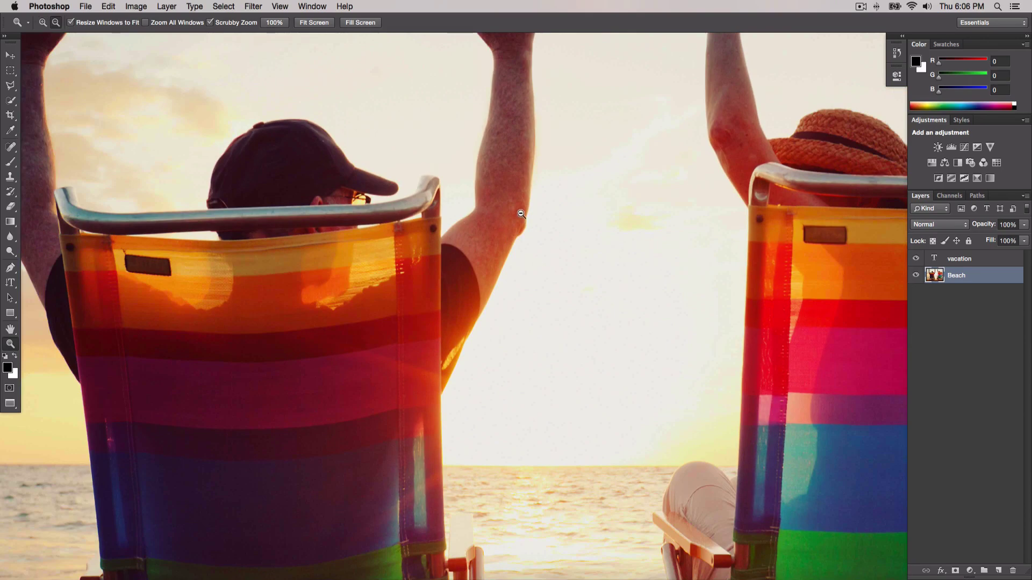
left_click(42, 22)
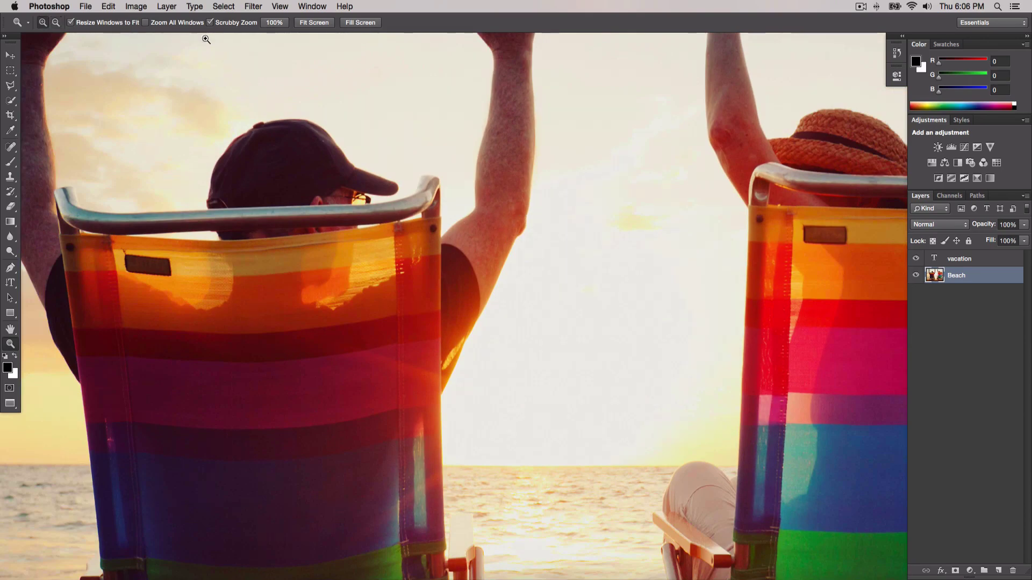
left_click(308, 24)
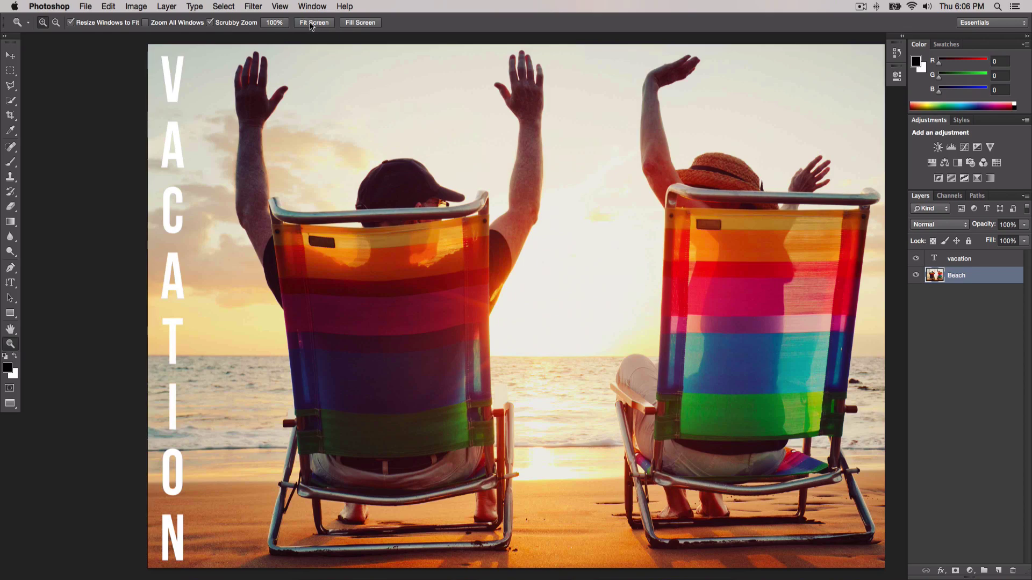
Step: Zoom in around the man's cap with the Zoom tool, zoom back out, and recentre the whole photo
left_click_drag(457, 139, 495, 157)
left_click(494, 157)
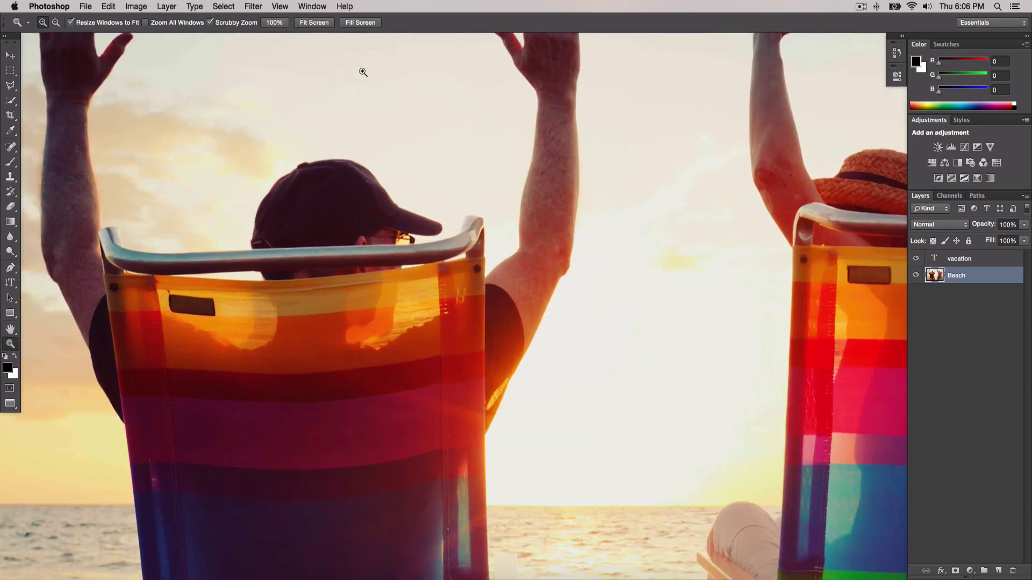
left_click(472, 172)
left_click(343, 24)
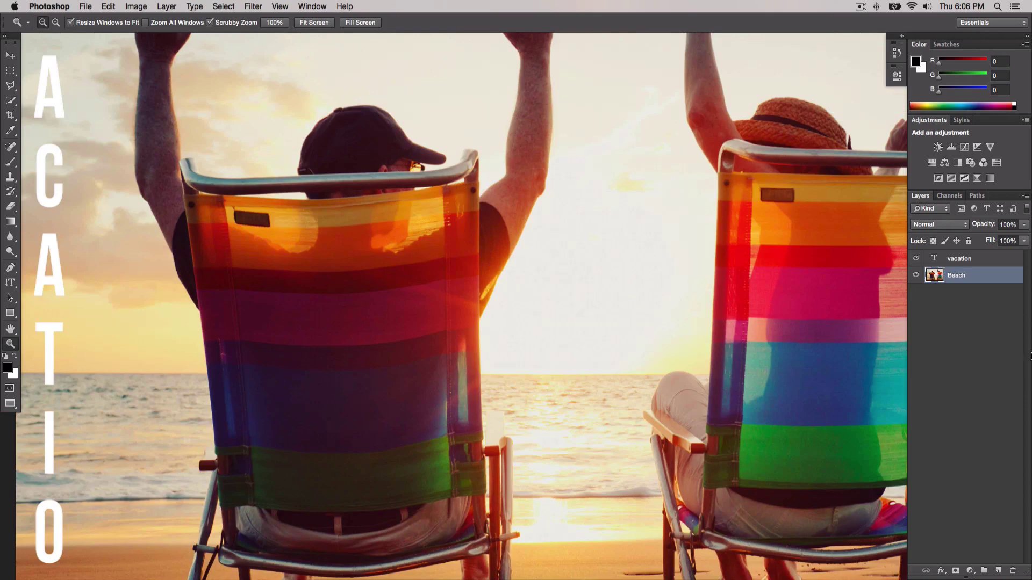
left_click(580, 185, "alt")
left_click_drag(579, 185, 519, 188)
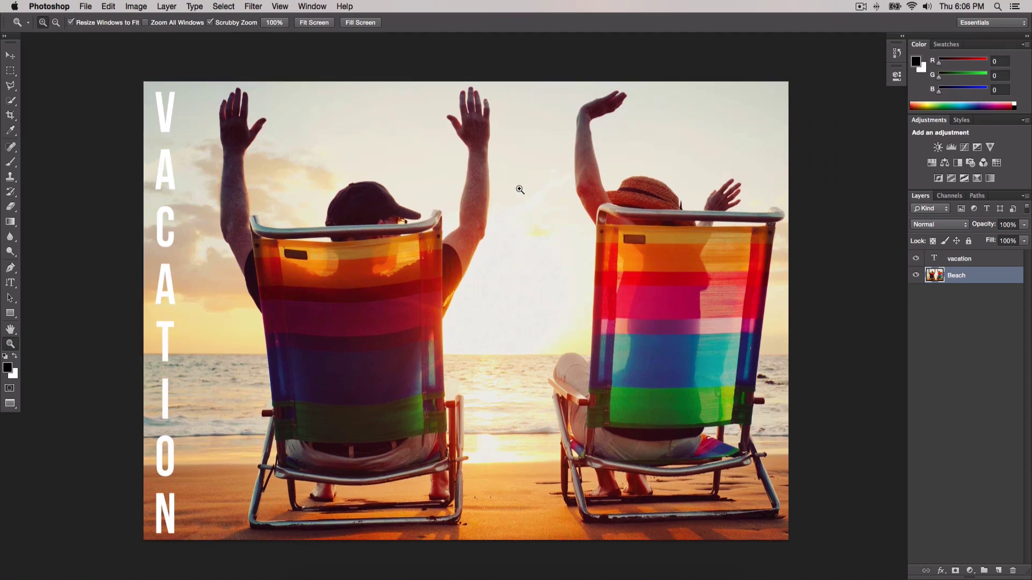
scroll(520, 189, "left", 2)
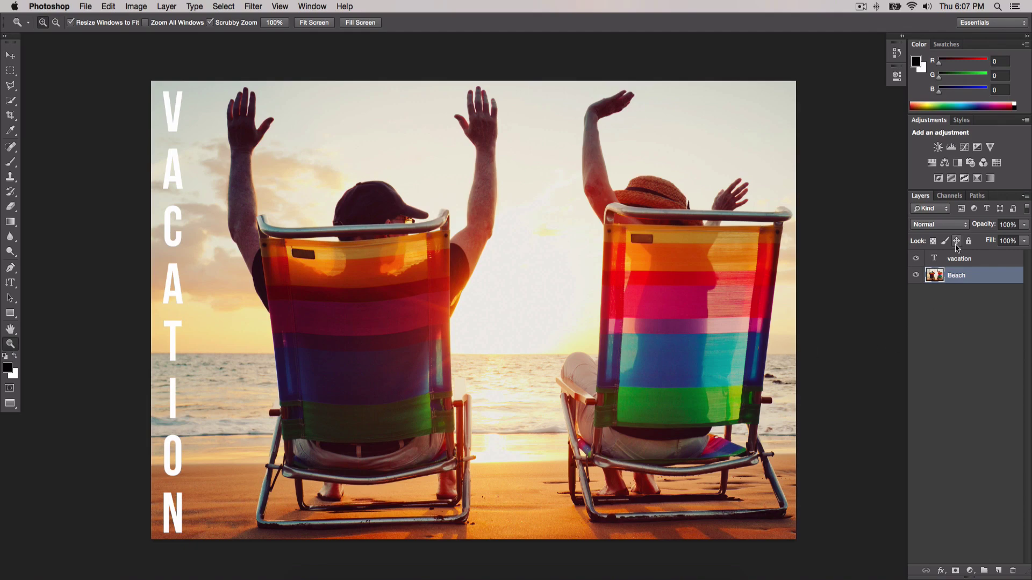
Step: Toggle the Beach layer's visibility off and on, and try a quick duplicate of that layer, undoing the copy
left_click(917, 276)
left_click(919, 278)
left_click(10, 55)
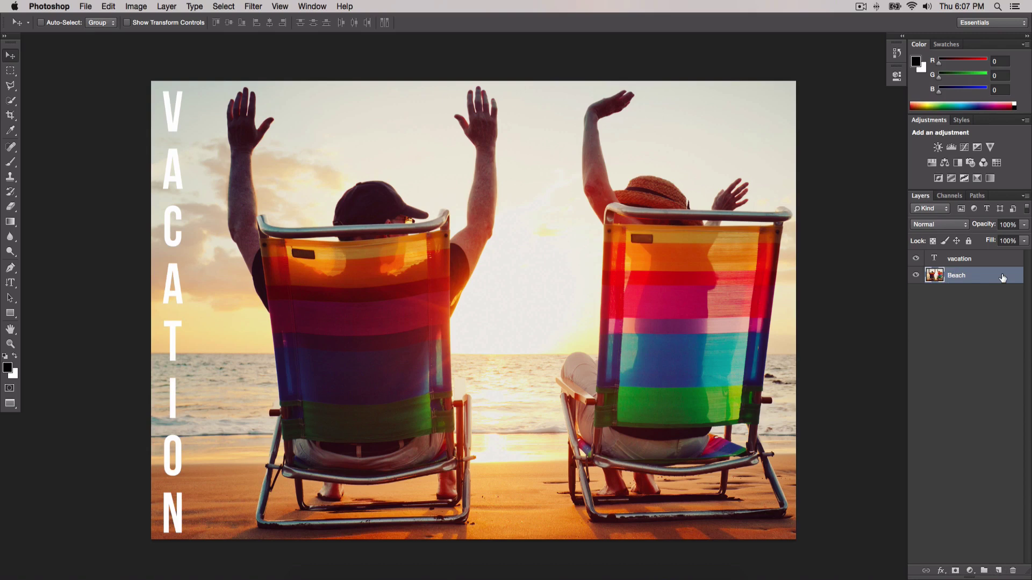
left_click_drag(1002, 277, 995, 568)
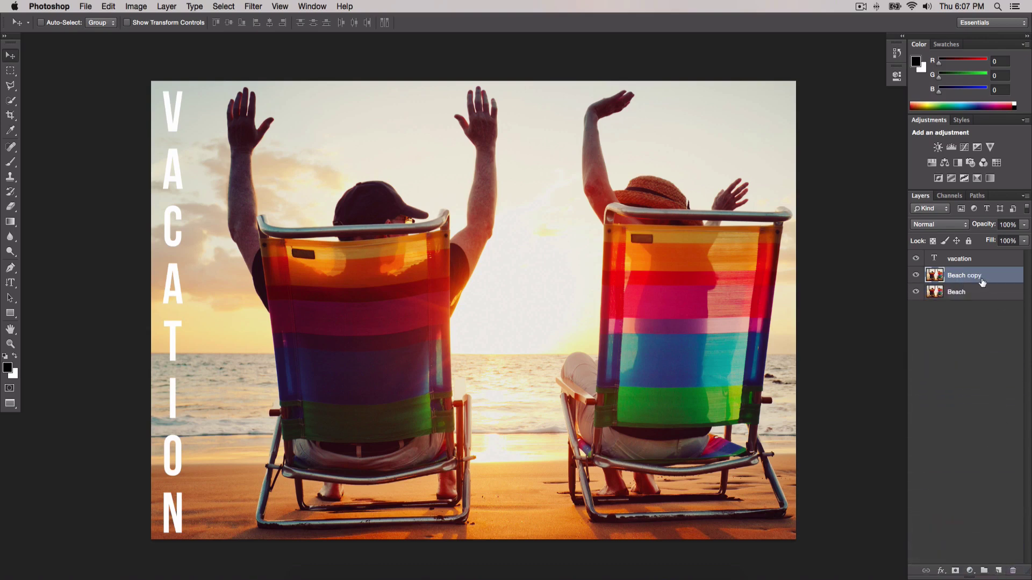
key("super+z")
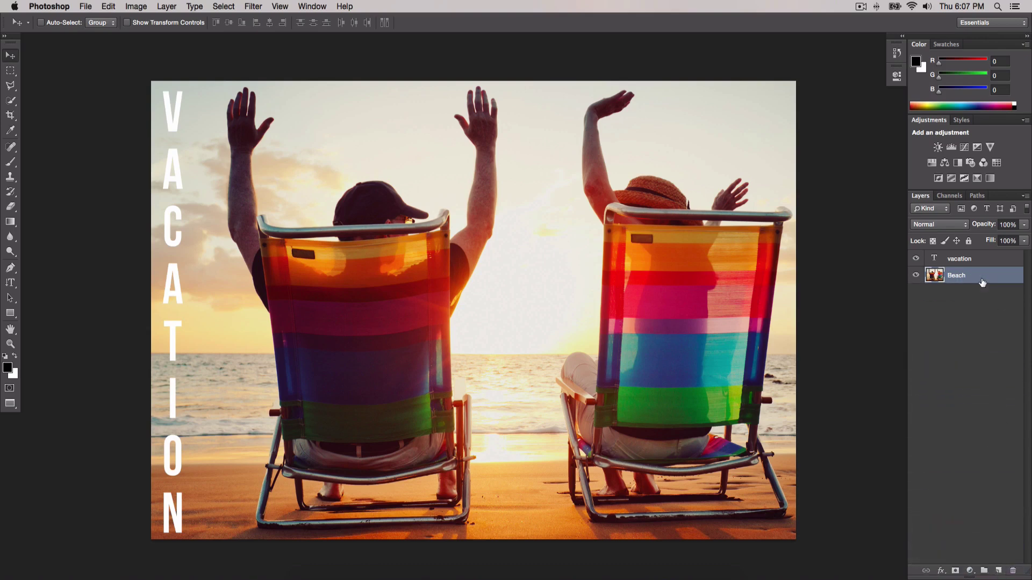
Step: Duplicate the Beach layer as "Couple Beach", keeping shutterstock_98725514.jpg as the destination document
left_click(1023, 199)
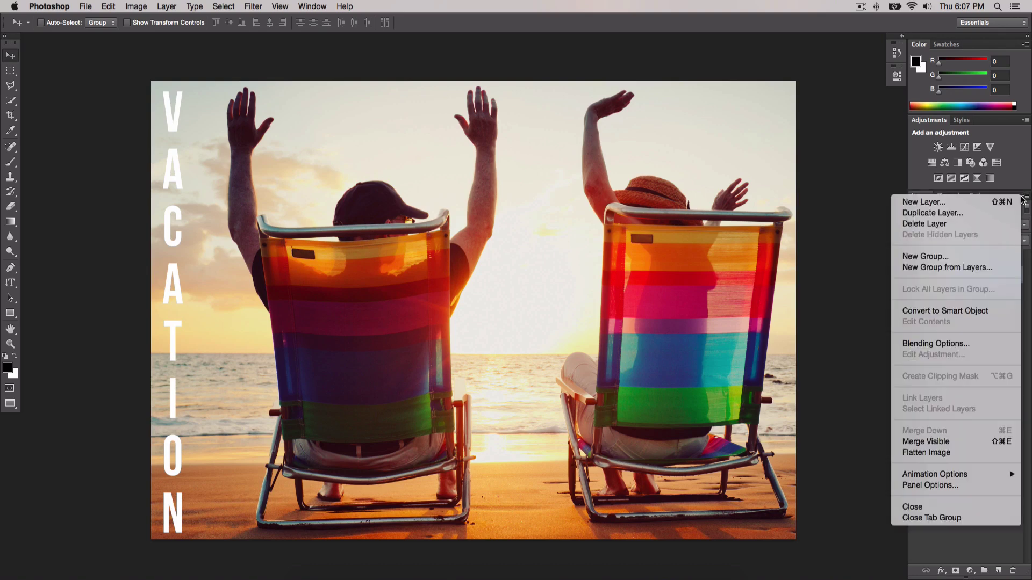
left_click(961, 213)
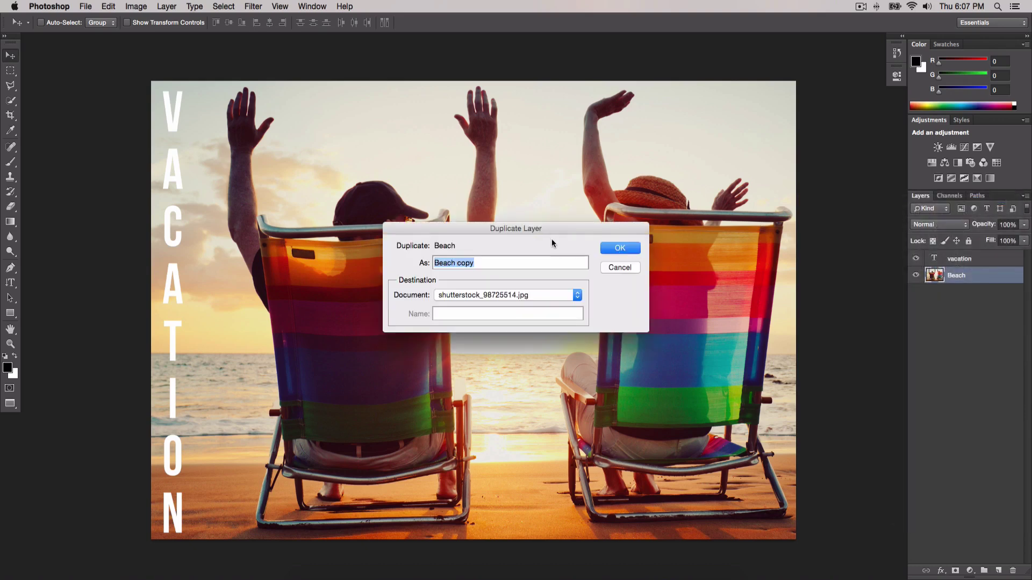
left_click_drag(547, 228, 641, 192)
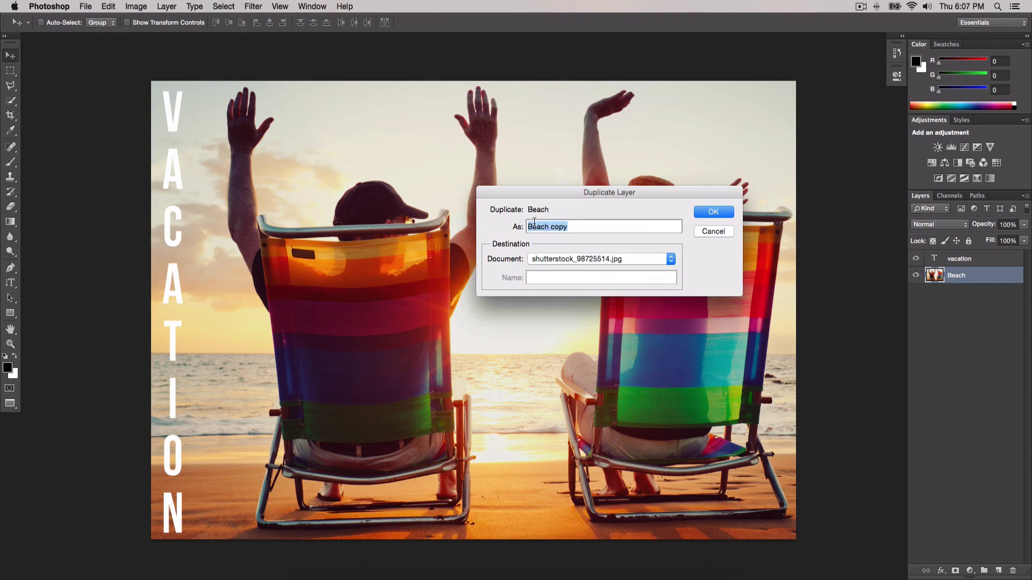
type("Couple Beach")
left_click(585, 262)
left_click(497, 259)
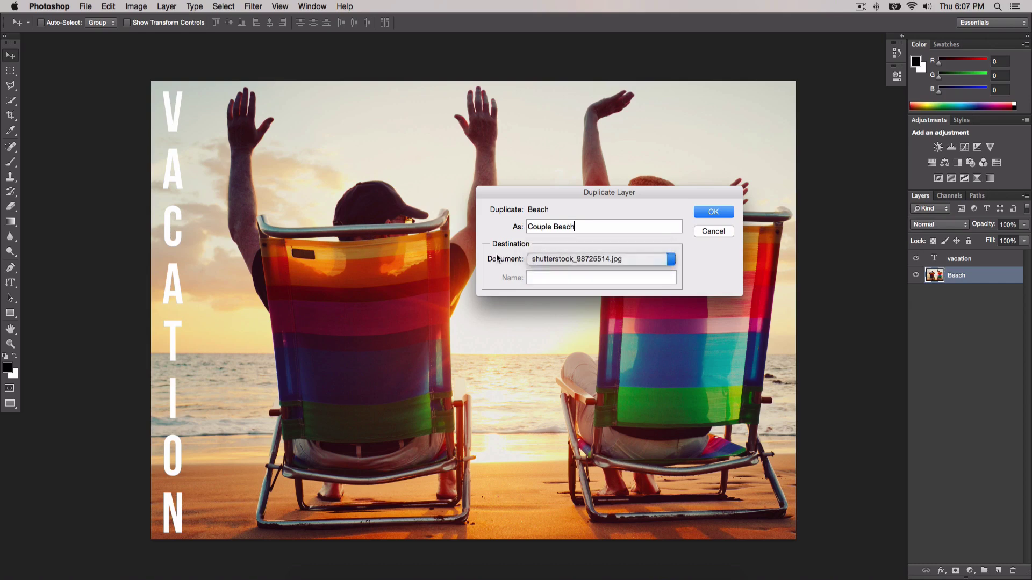
left_click(548, 260)
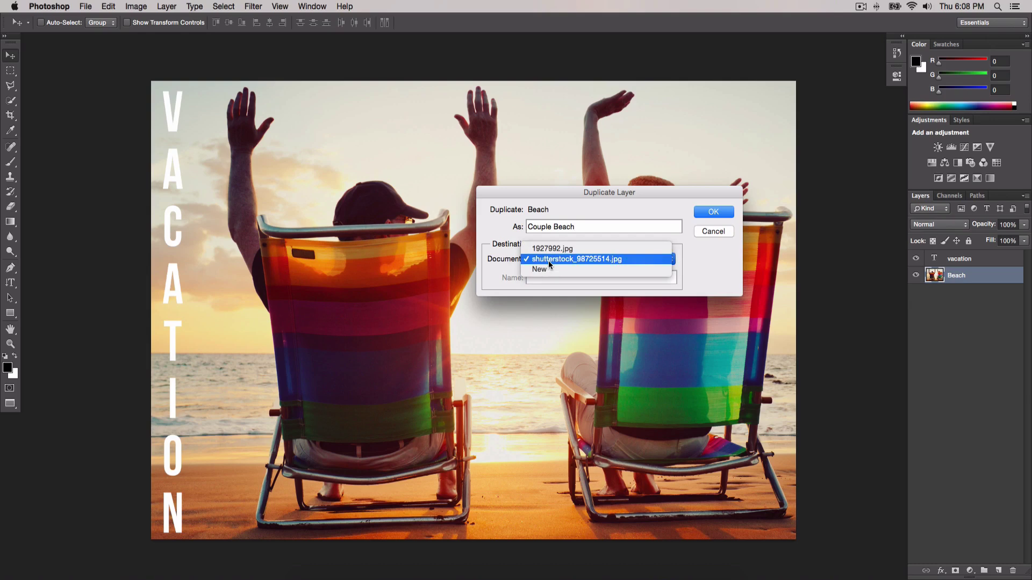
left_click(556, 259)
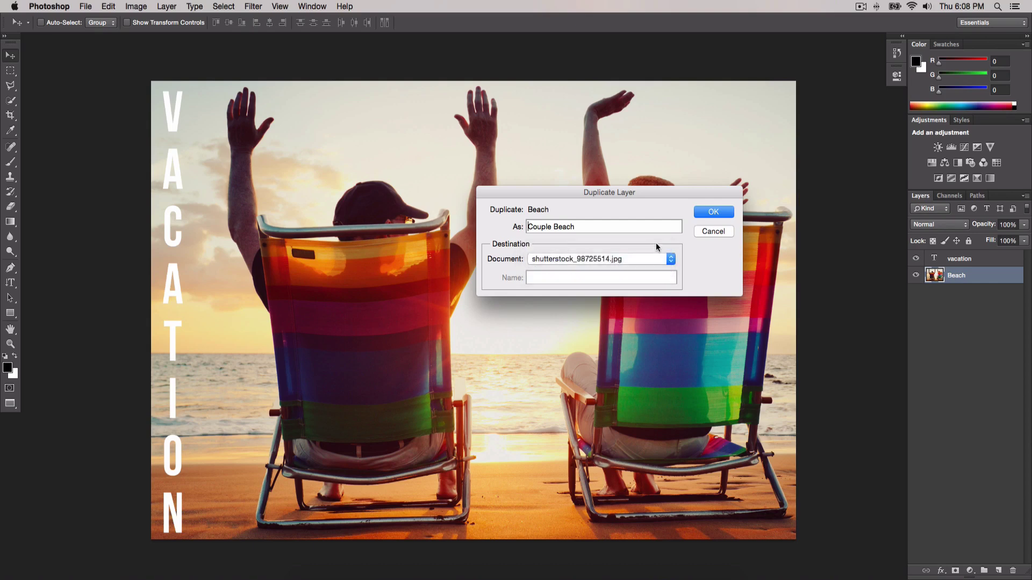
left_click(716, 212)
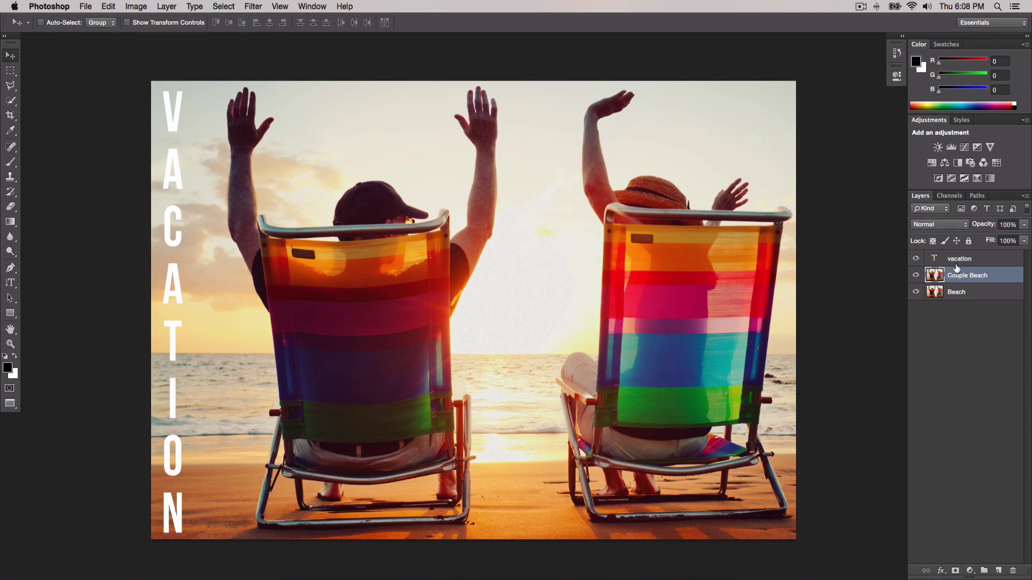
Step: Select the vacation text layer and recentre the whole photo in the view
key("super+plus")
key("super+minus")
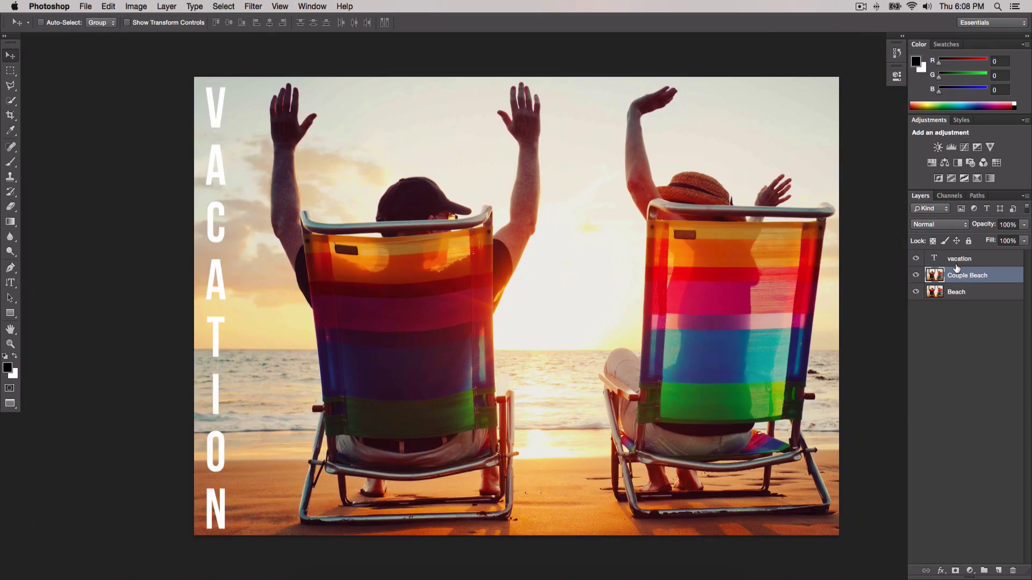
left_click(998, 263)
scroll(682, 238, "right", 2)
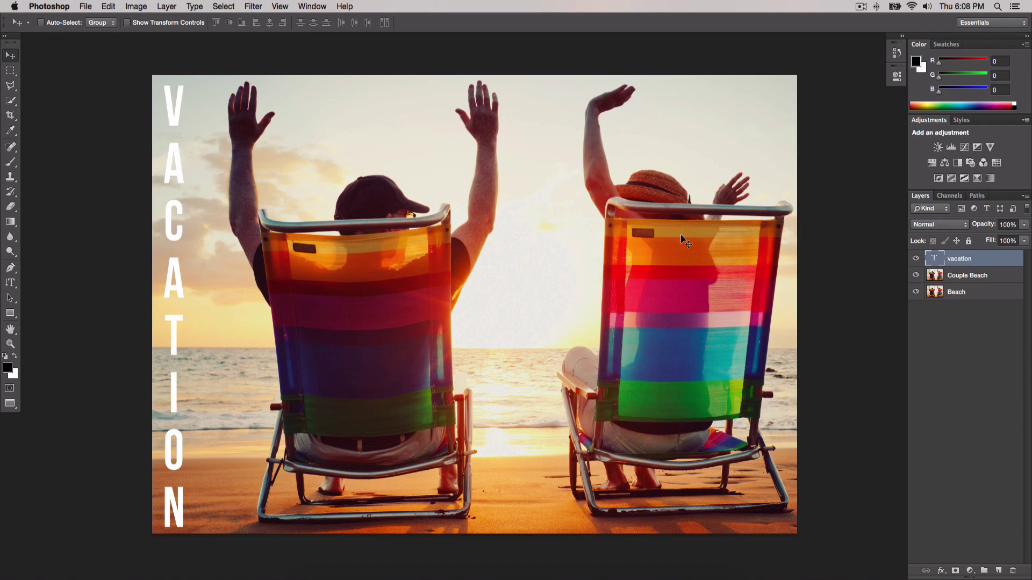